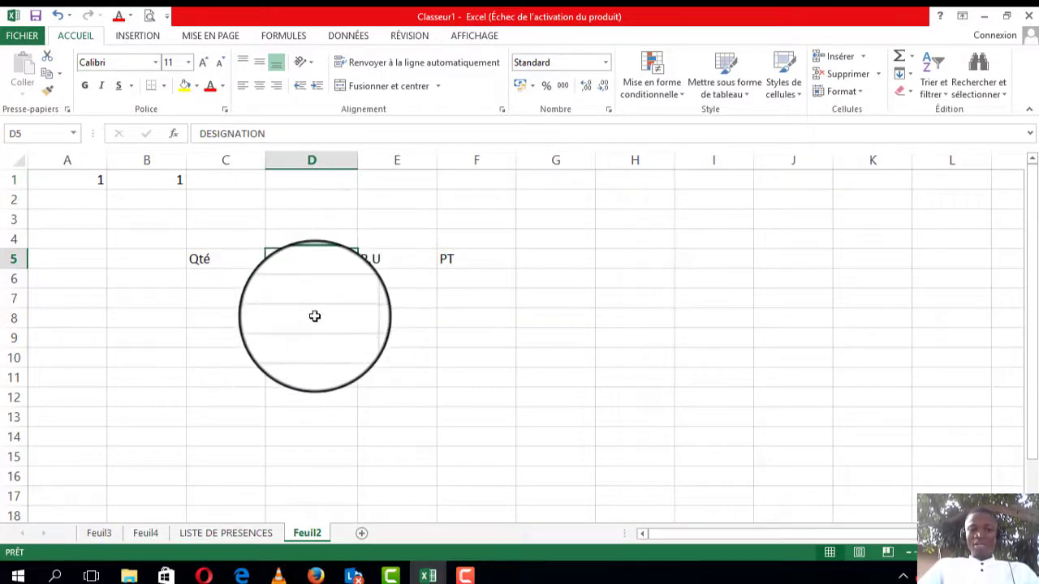
# Step: Review the column headers Qté, DESIGNATION, P.U and PT and check the sheet in print preview
pyautogui.click(399, 258)
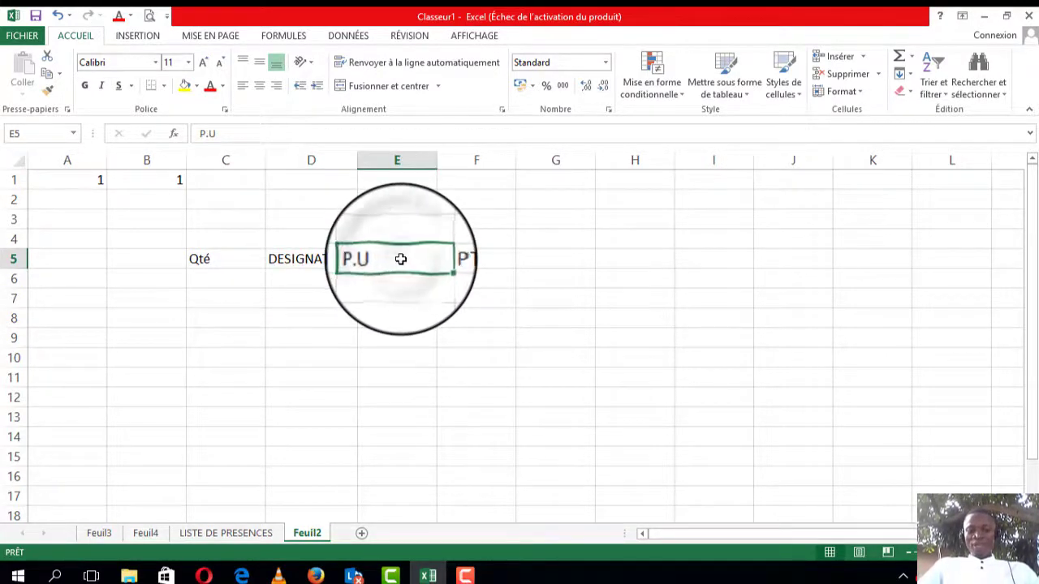
pyautogui.click(462, 257)
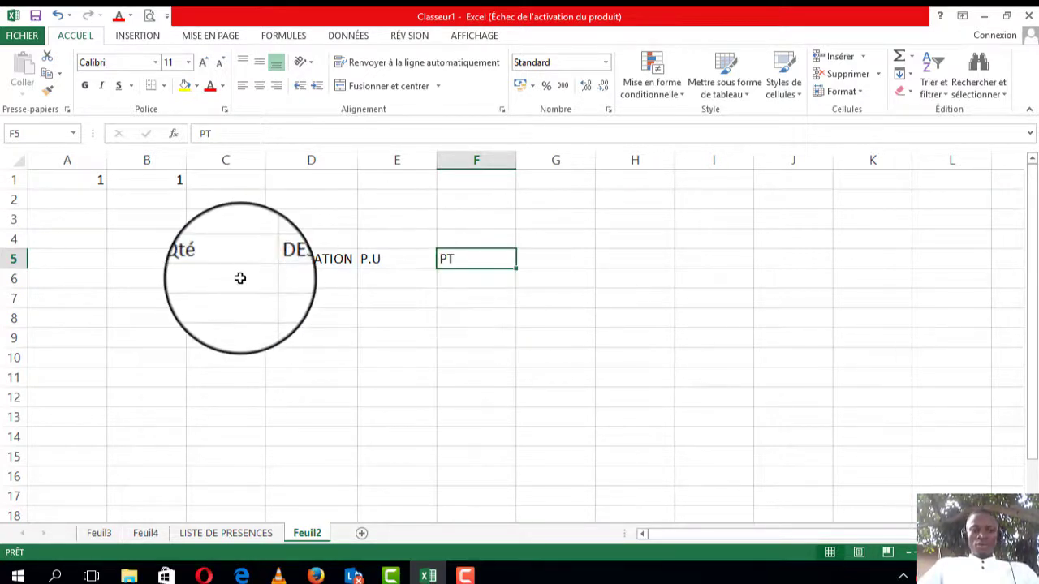
pyautogui.click(202, 259)
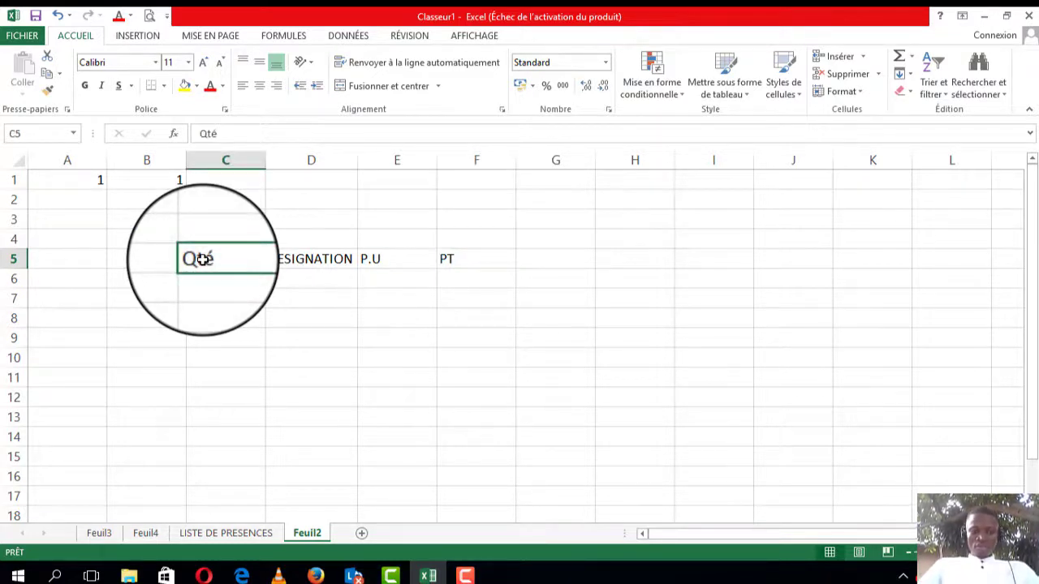
pyautogui.moveTo(203, 259); pyautogui.dragTo(474, 400)
pyautogui.click(712, 221)
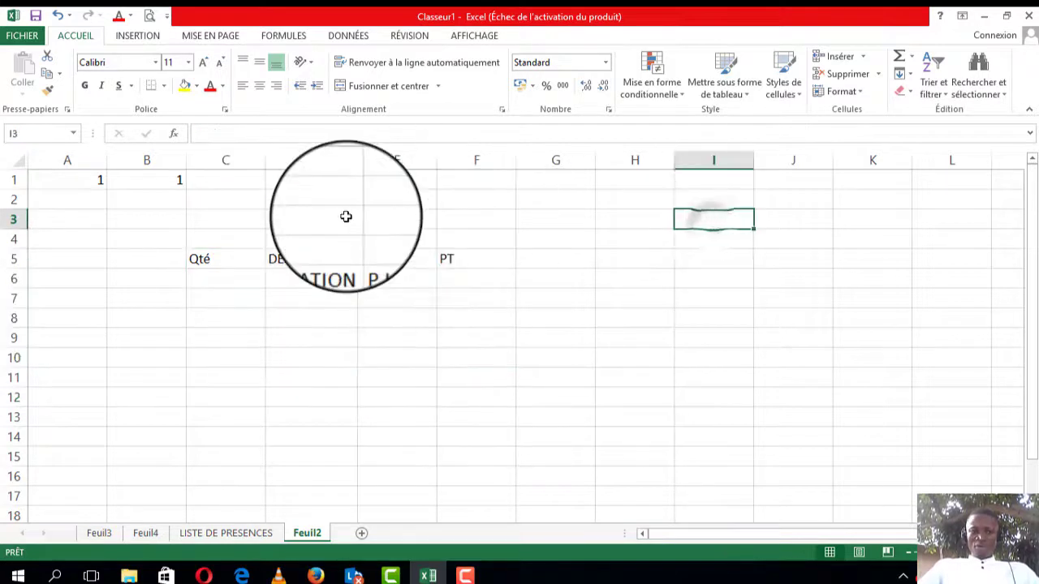
pyautogui.click(295, 256)
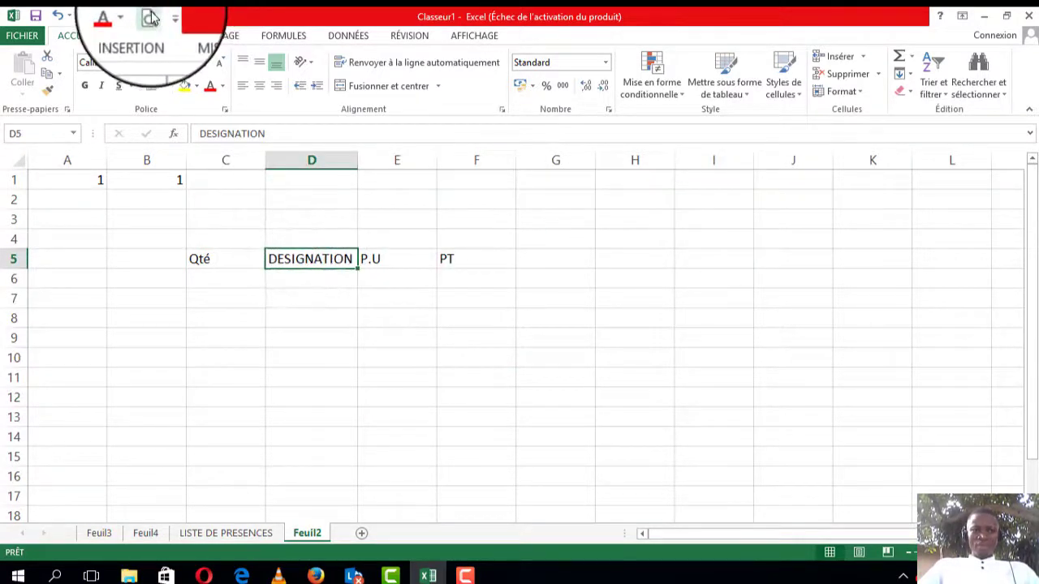
pyautogui.click(151, 14)
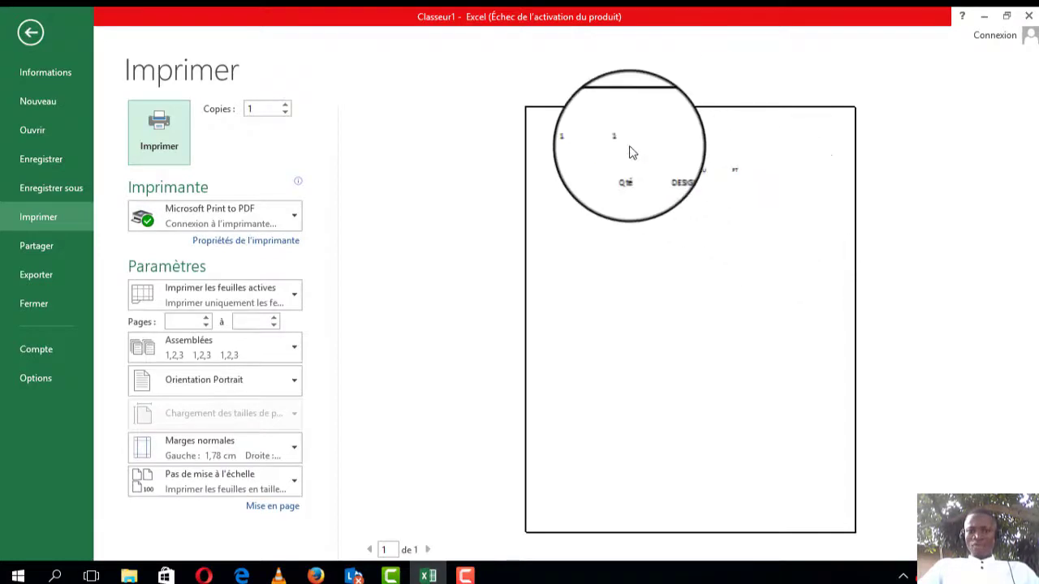
pyautogui.click(32, 32)
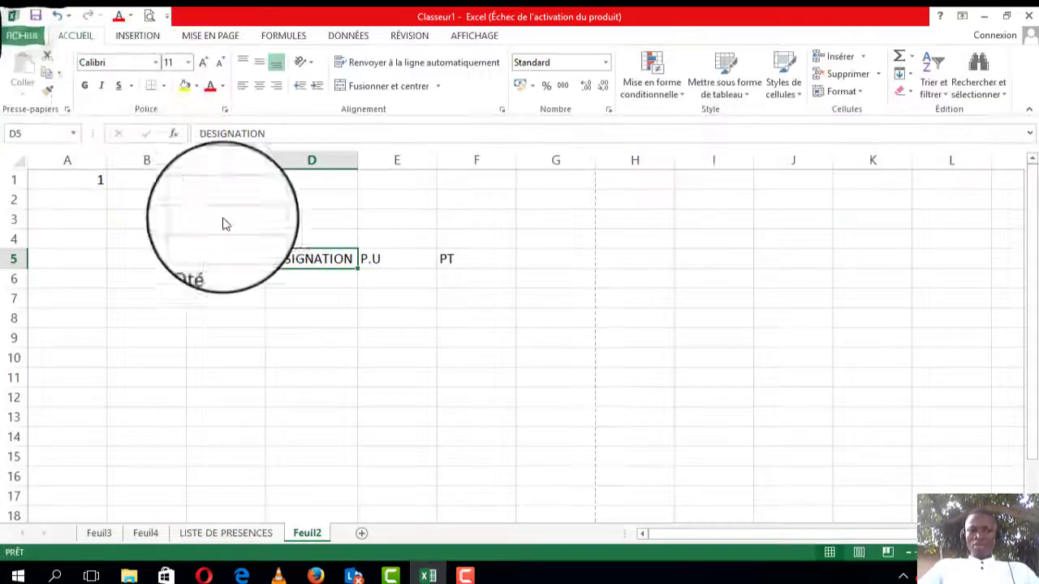
# Step: Apply all borders to the table range C5:F13 under the headers
pyautogui.click(214, 257)
pyautogui.moveTo(214, 257); pyautogui.dragTo(493, 423)
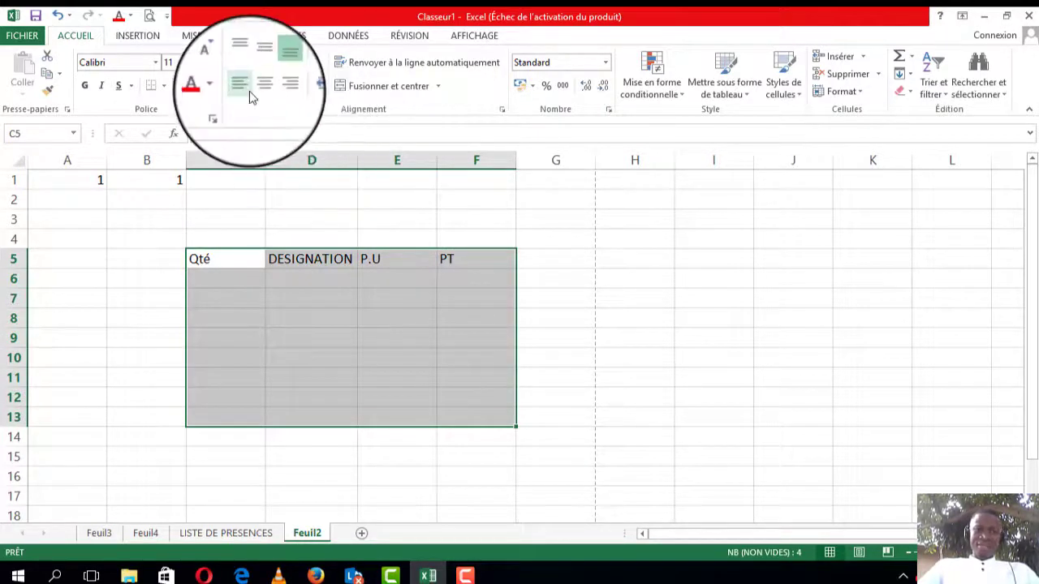
pyautogui.click(163, 87)
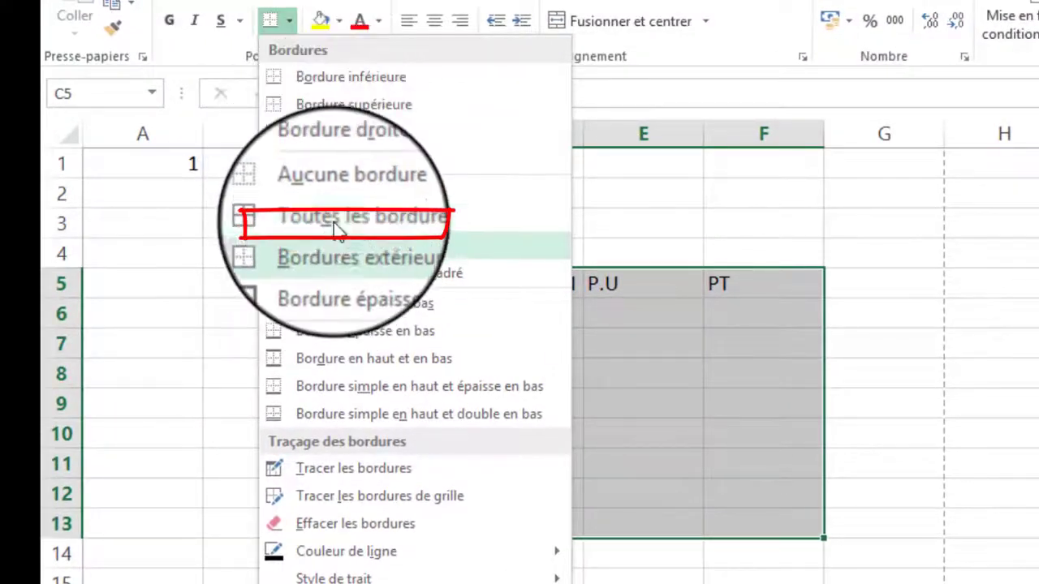
pyautogui.click(341, 221)
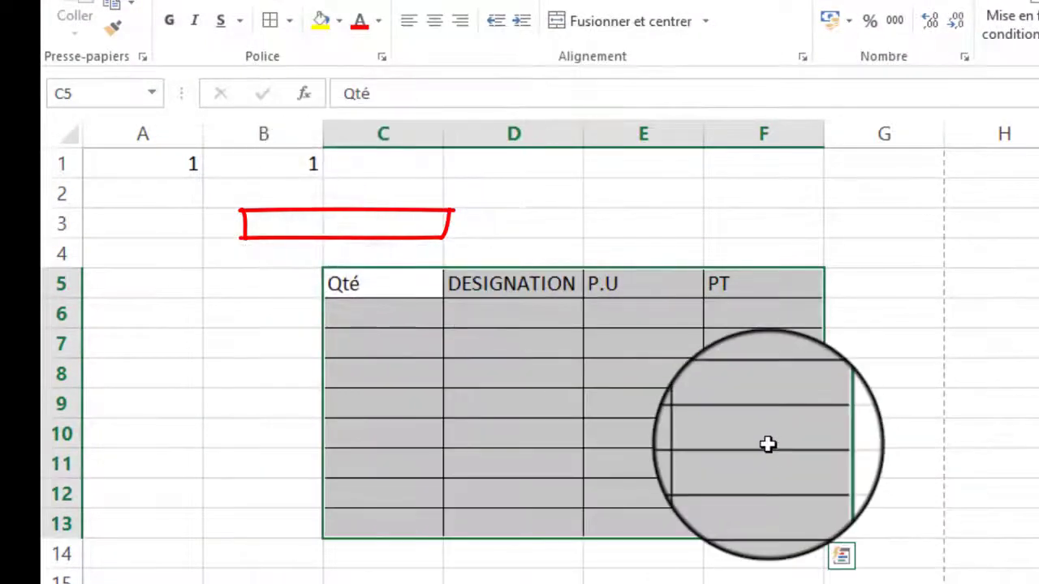
pyautogui.click(768, 443)
pyautogui.click(901, 493)
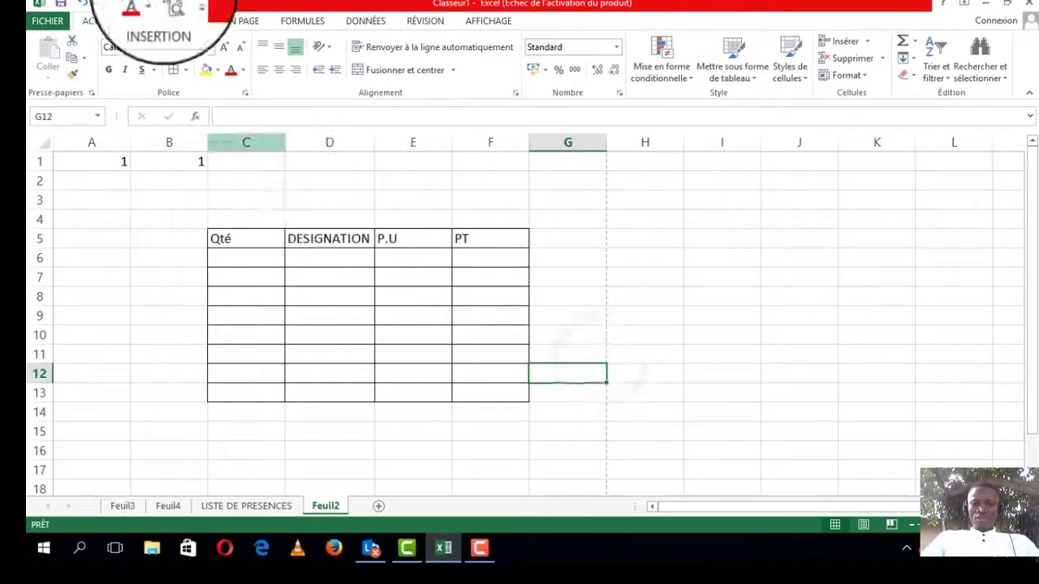
# Step: Check the bordered table's layout in print preview
pyautogui.hotkey('ctrl', 'p')
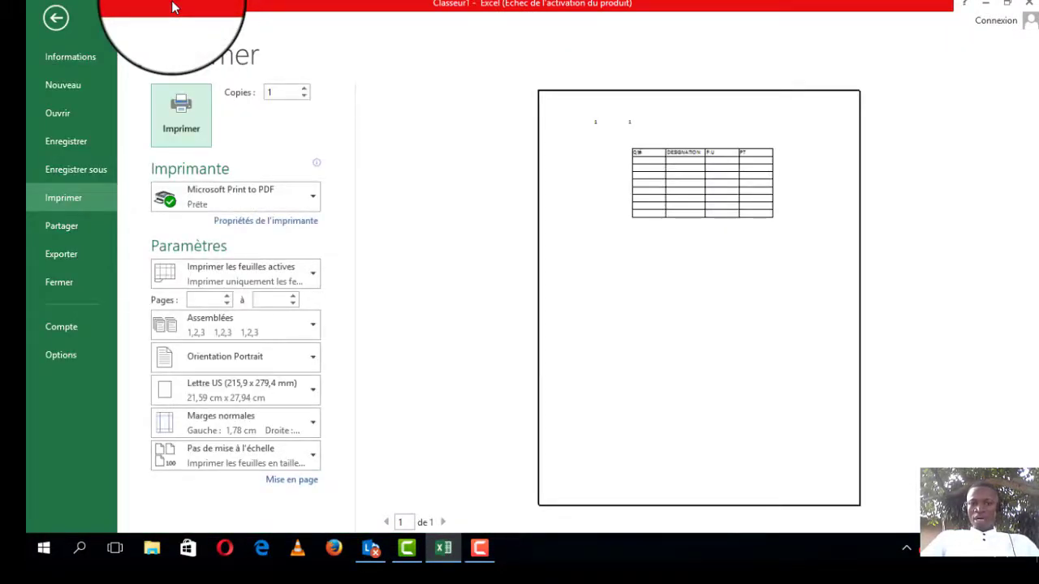
pyautogui.click(52, 23)
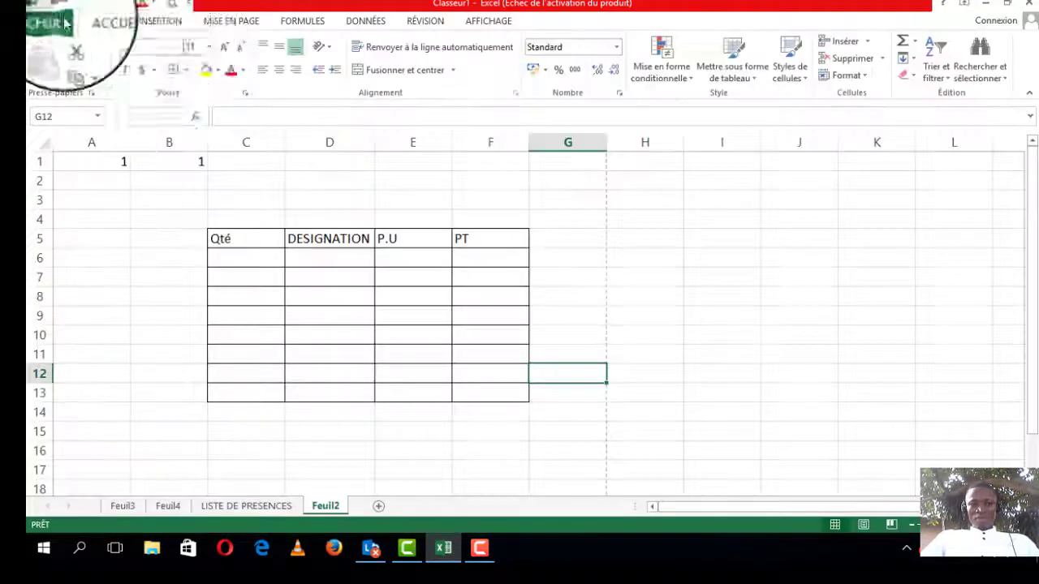
pyautogui.click(622, 340)
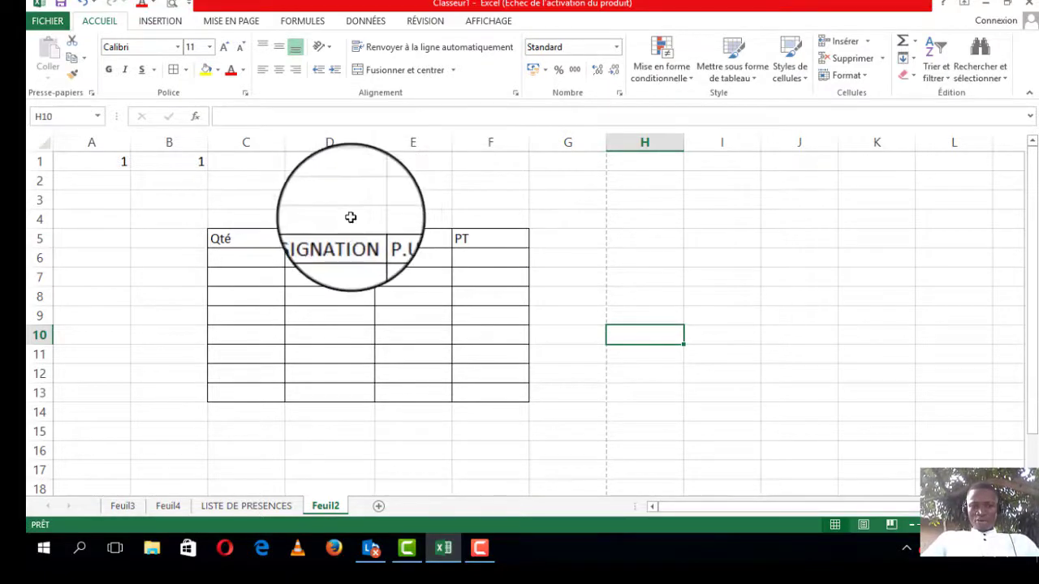
# Step: Merge and center cells E4:F4 and enter the title FACTURE N°....
pyautogui.moveTo(351, 217); pyautogui.dragTo(420, 224)
pyautogui.click(483, 217)
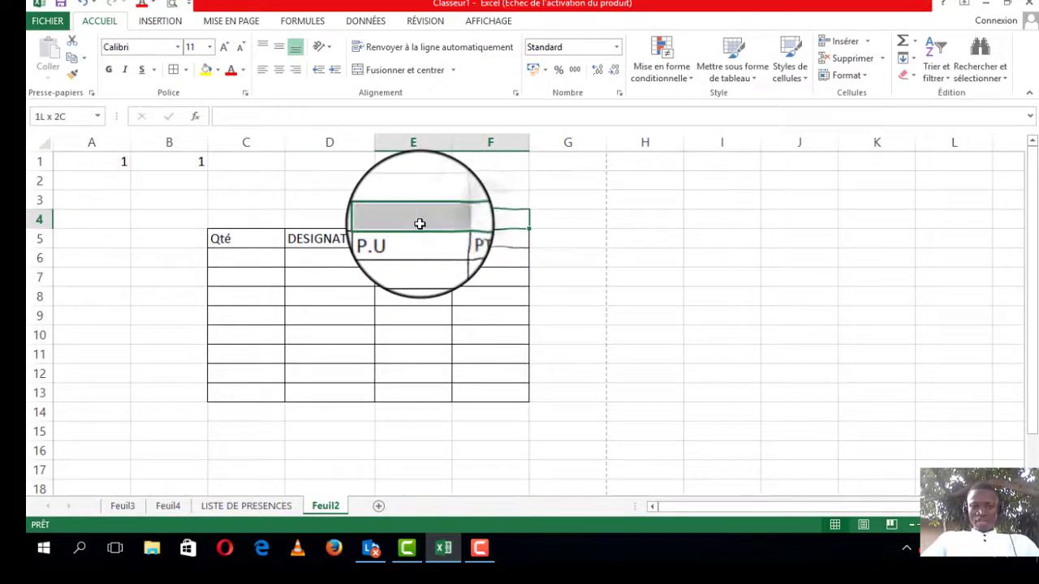
pyautogui.click(453, 70)
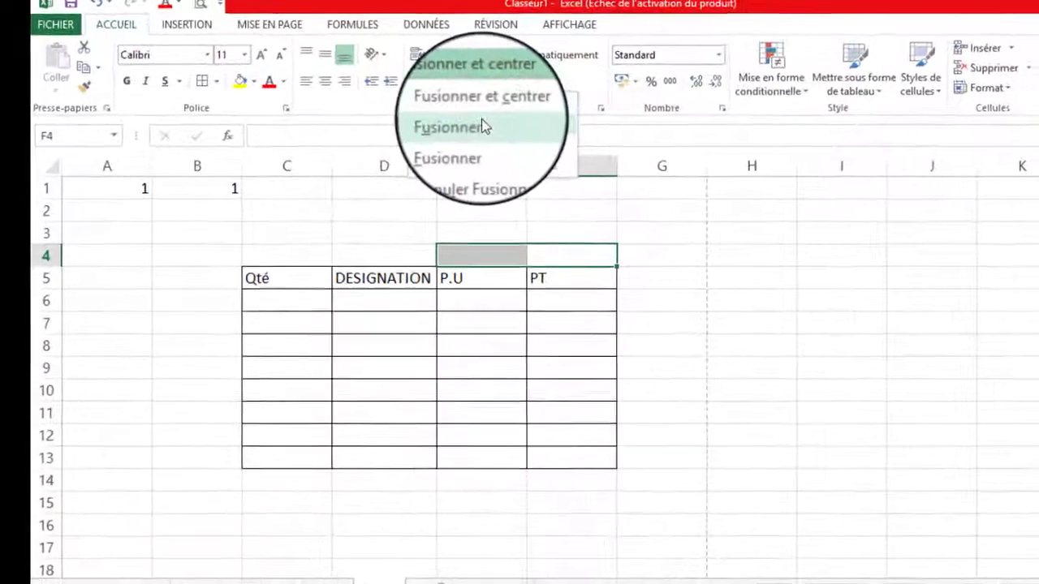
pyautogui.click(428, 118)
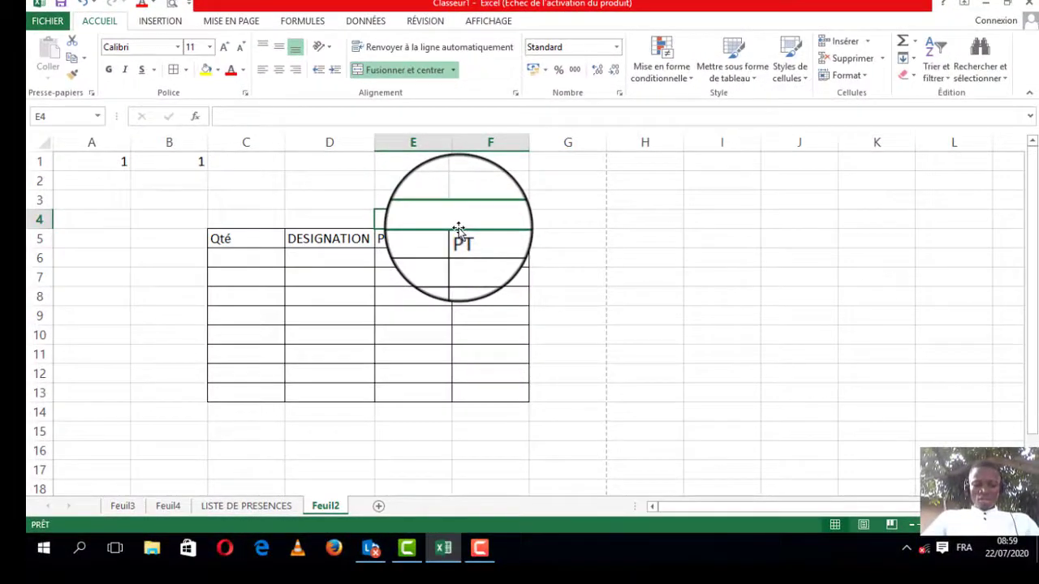
pyautogui.write('Fa')
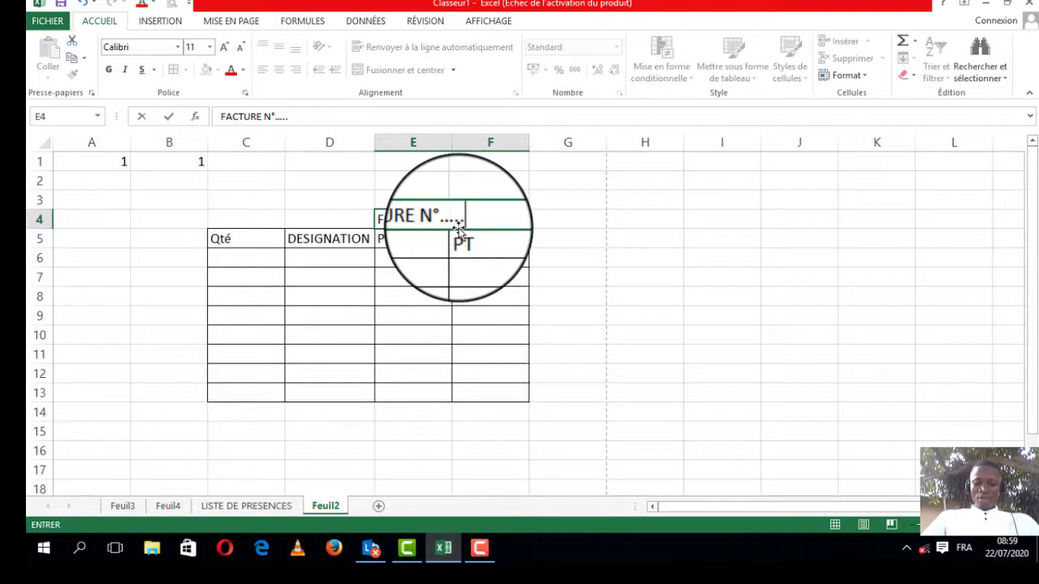
pyautogui.click(363, 299)
# Step: Make the FACTURE title bold and the header row C5:F5 bold and centered
pyautogui.click(500, 219)
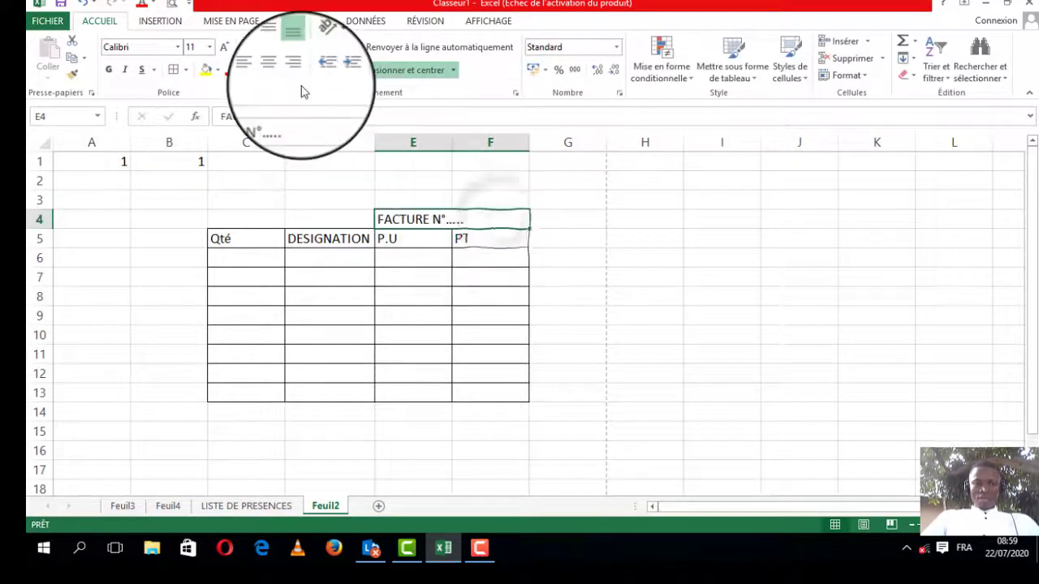
pyautogui.click(108, 70)
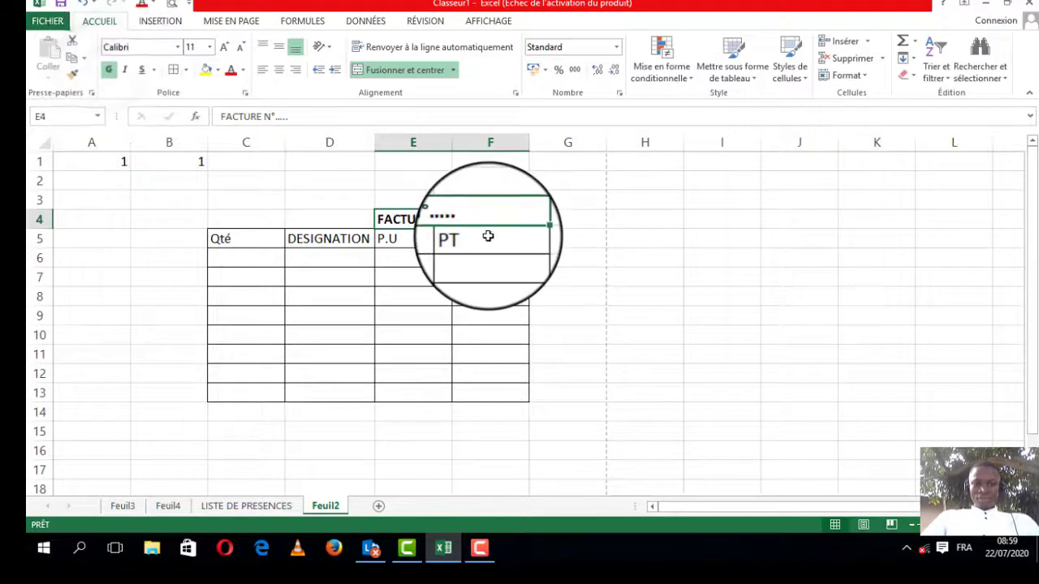
pyautogui.moveTo(487, 237); pyautogui.dragTo(244, 239)
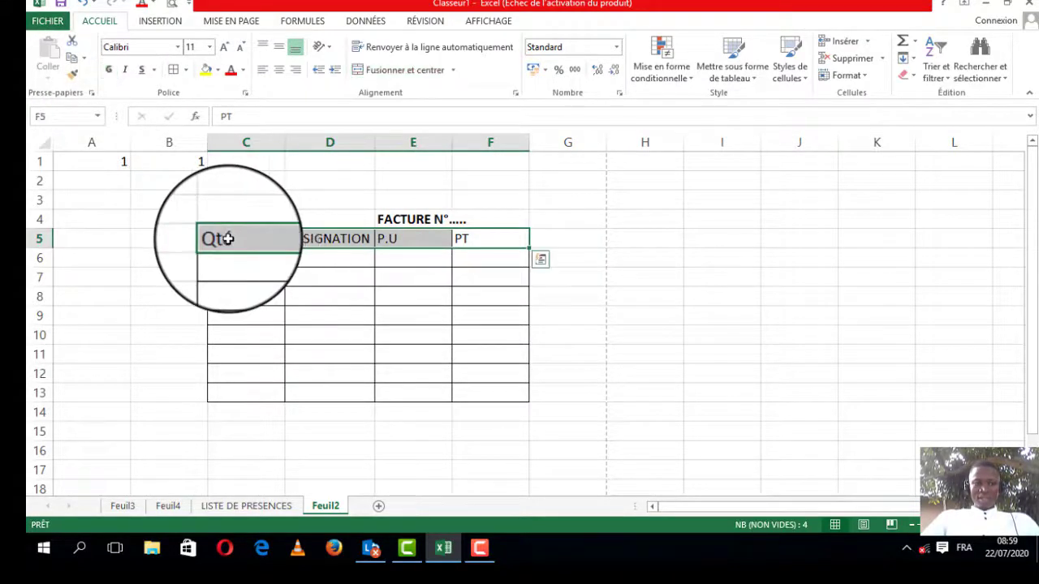
pyautogui.click(109, 70)
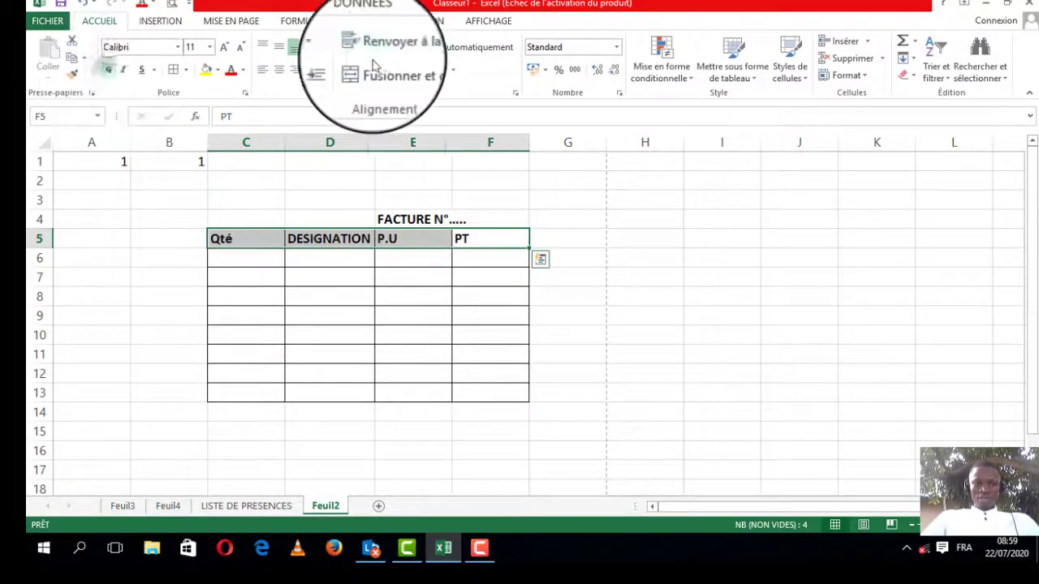
pyautogui.click(278, 69)
pyautogui.click(470, 358)
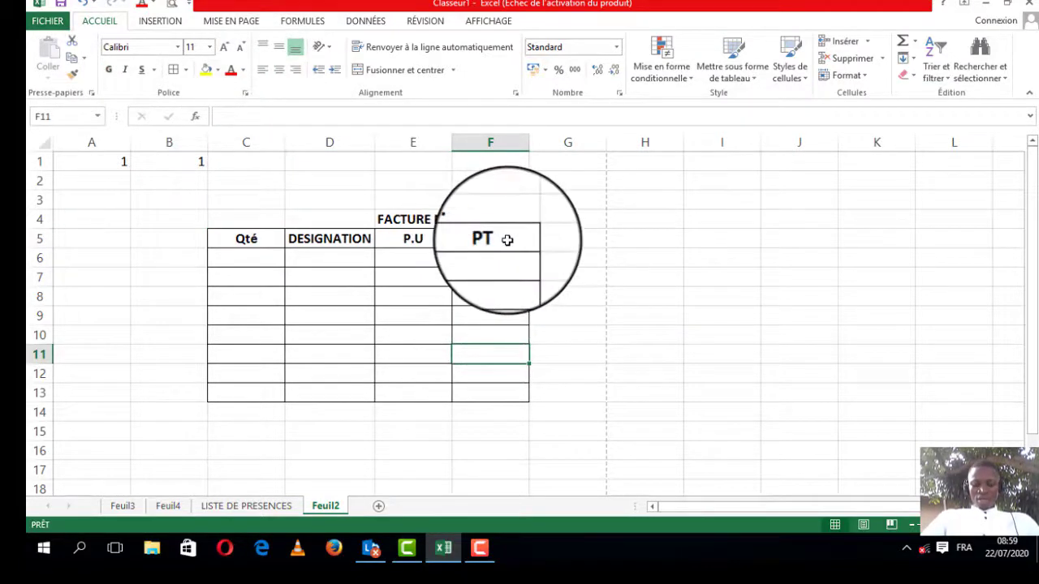
# Step: Insert a blank row above the title and another blank row between the title and the header row
pyautogui.rightClick(34, 219)
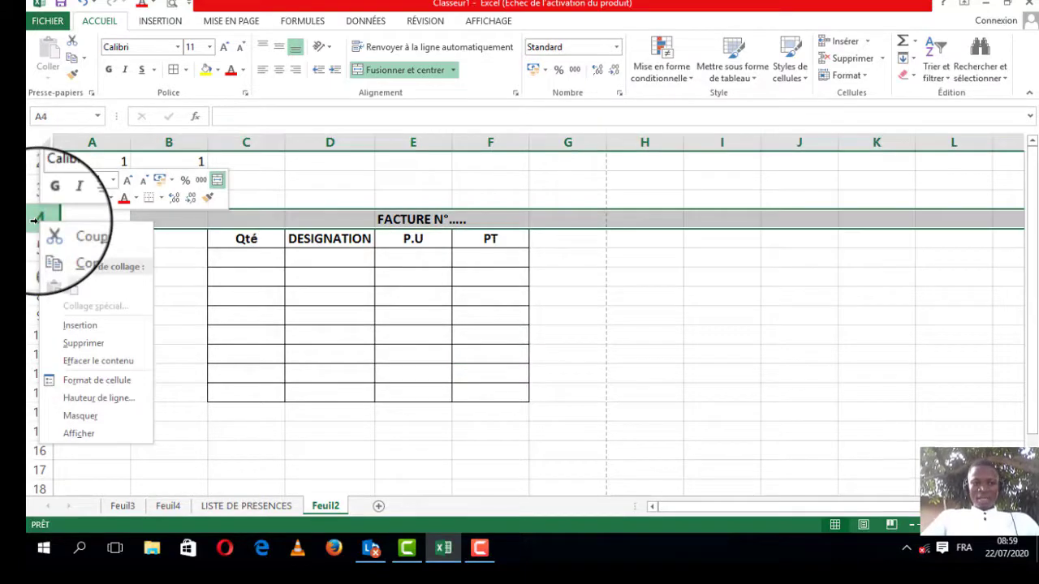
pyautogui.click(95, 336)
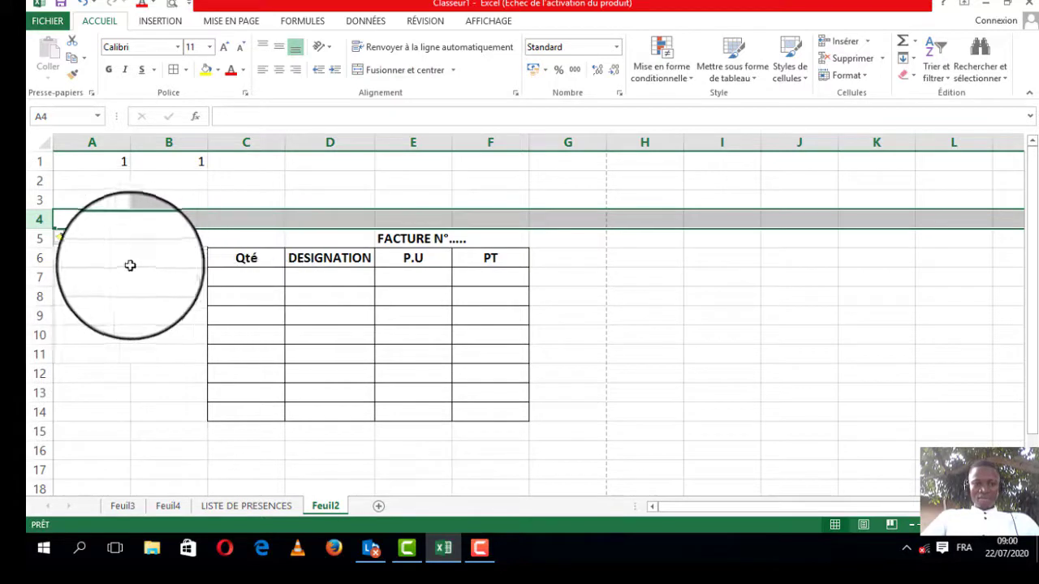
pyautogui.click(36, 260)
pyautogui.rightClick(36, 259)
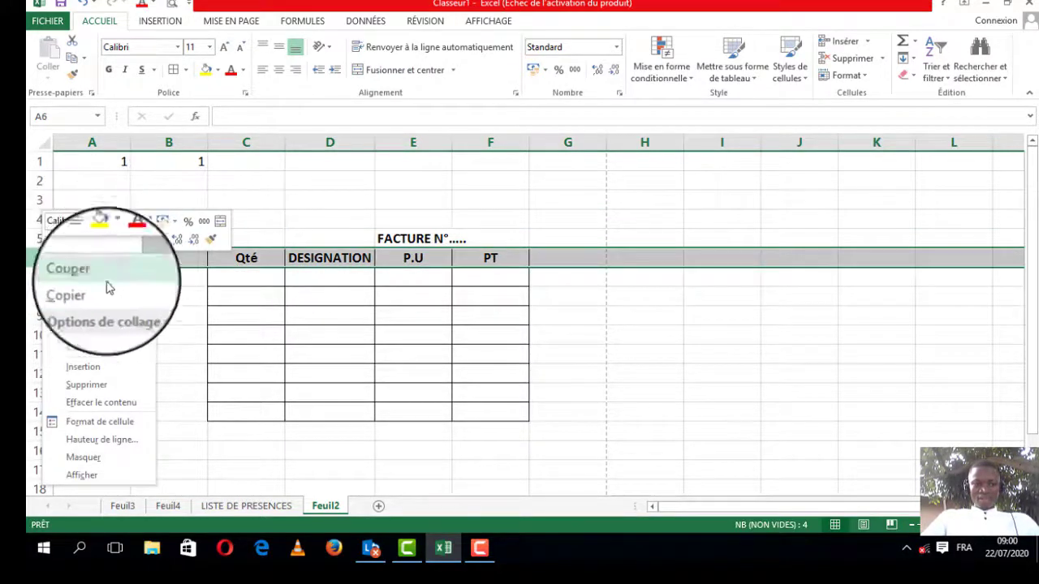
pyautogui.click(79, 372)
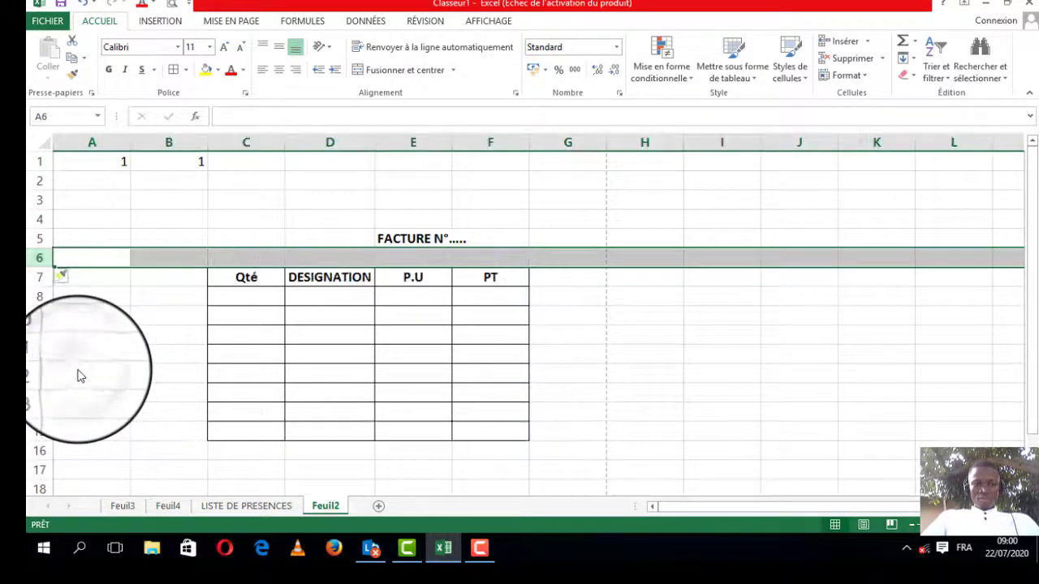
# Step: Apply all borders to cells C6:D6
pyautogui.click(360, 257)
pyautogui.moveTo(359, 257); pyautogui.dragTo(240, 259)
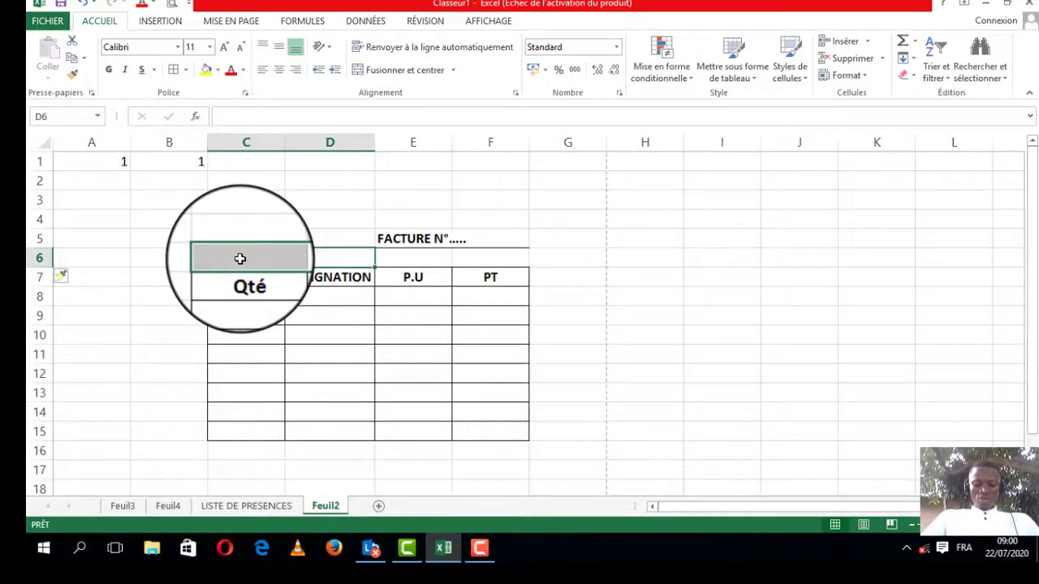
pyautogui.click(186, 69)
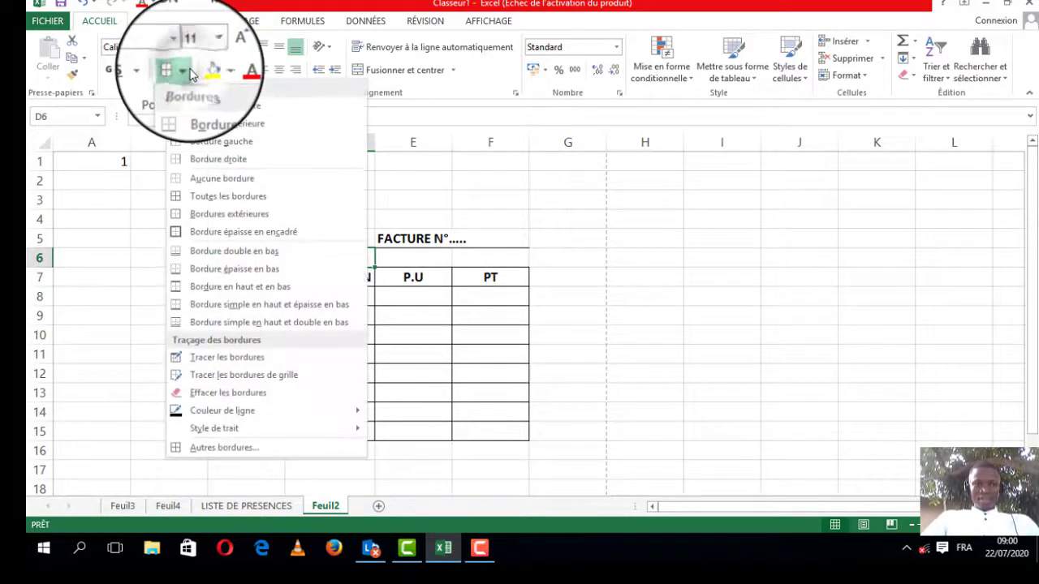
pyautogui.click(211, 198)
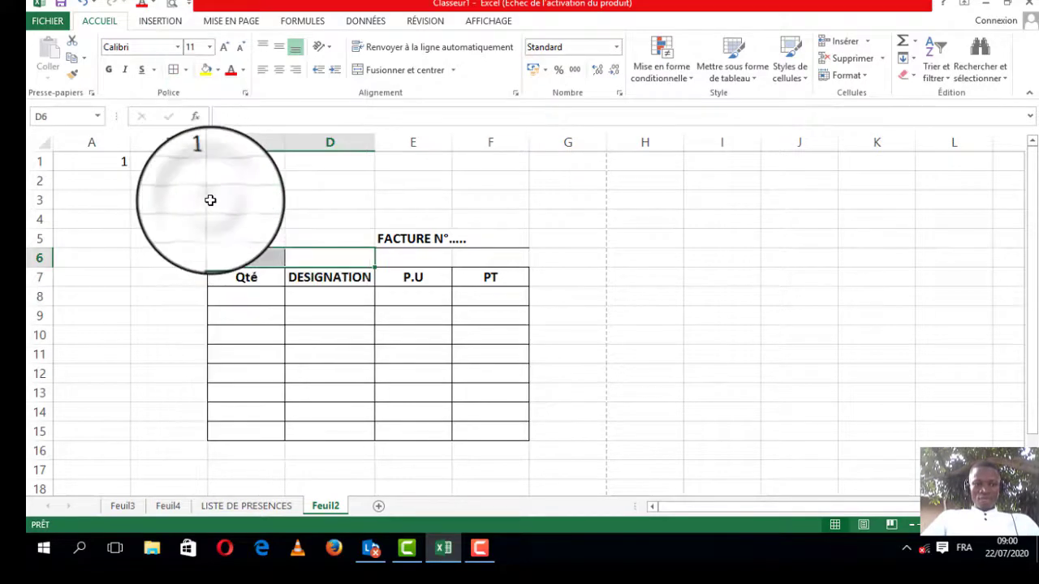
pyautogui.click(186, 70)
pyautogui.click(186, 72)
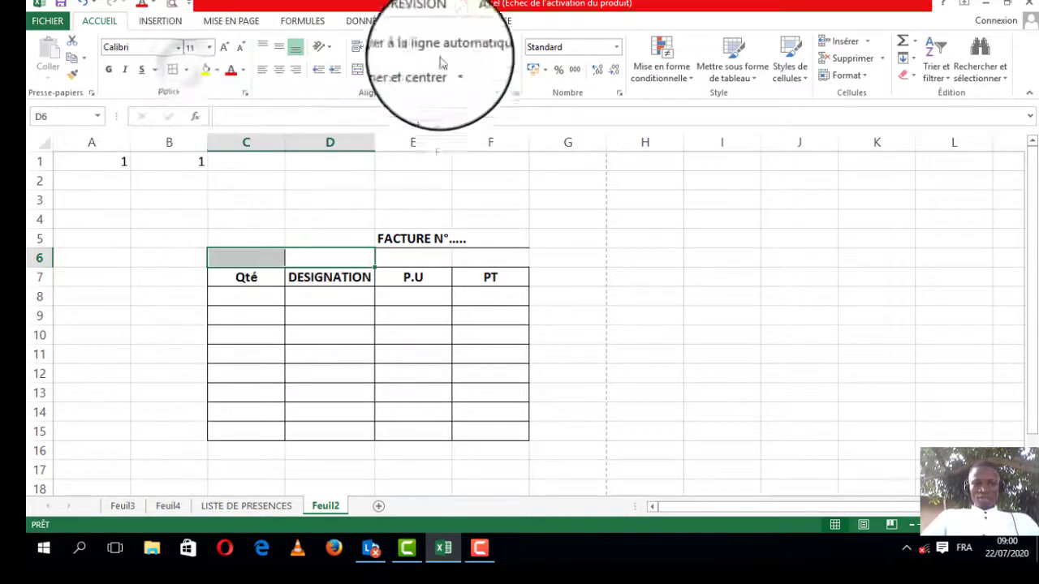
# Step: Merge cells C6:D6 without centering and remove their borders
pyautogui.click(454, 77)
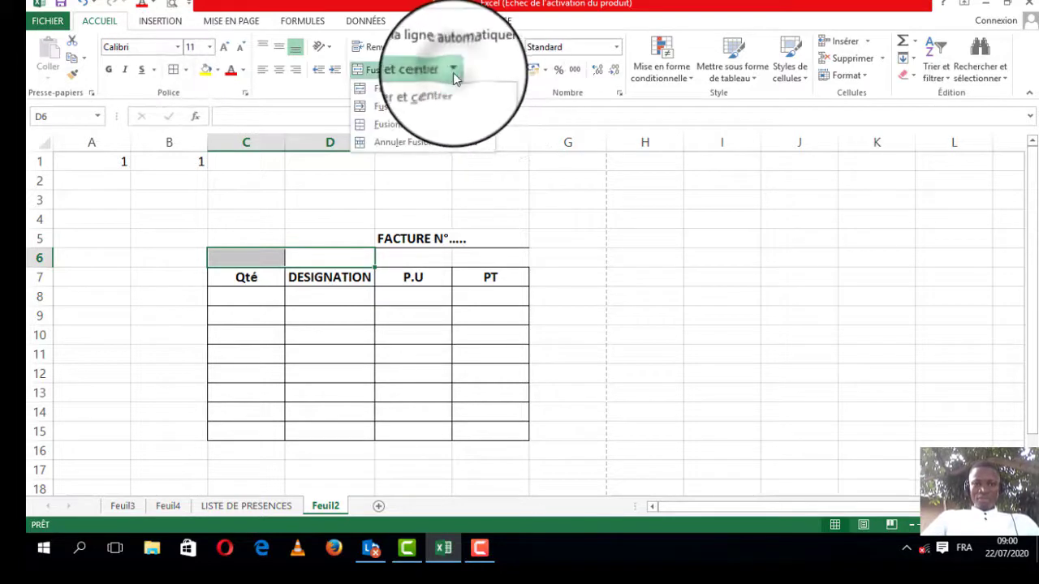
pyautogui.click(418, 108)
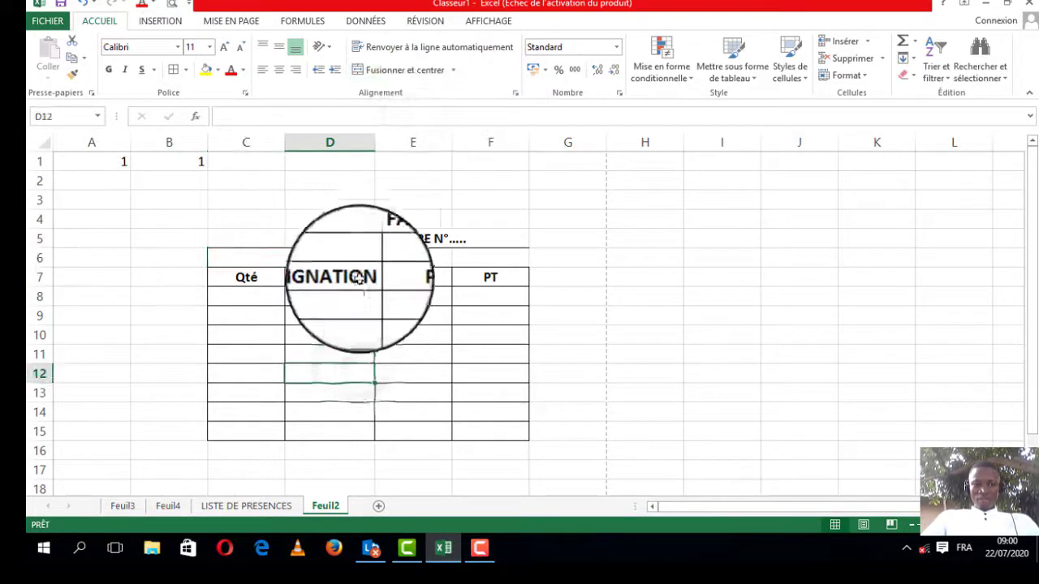
pyautogui.click(186, 70)
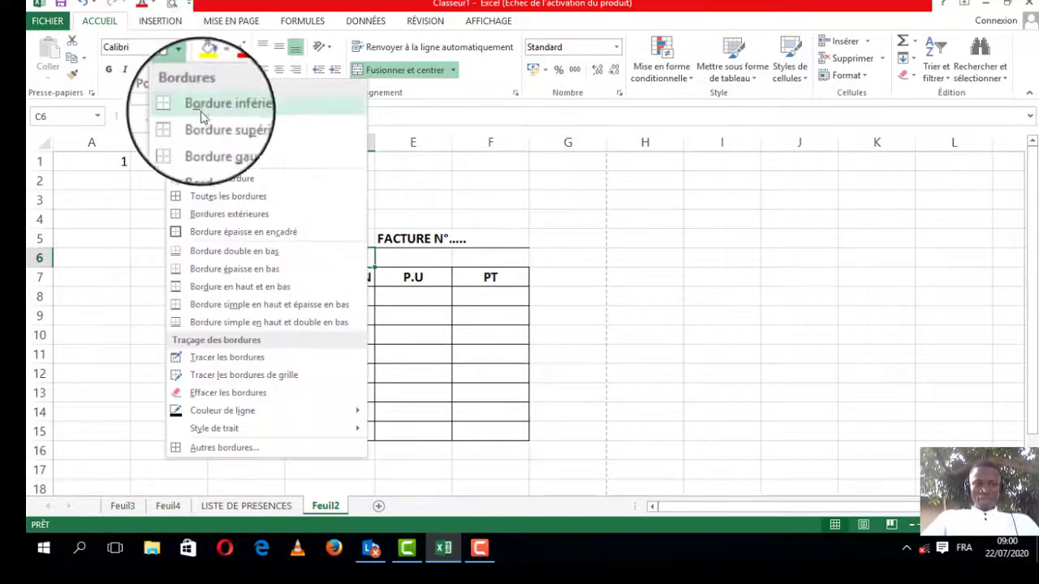
pyautogui.click(221, 177)
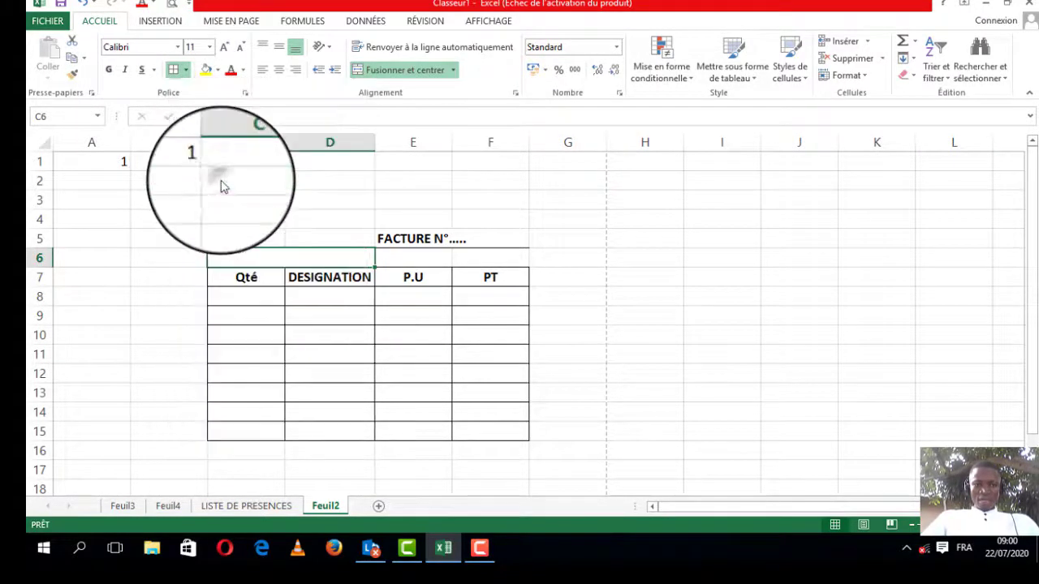
pyautogui.click(425, 365)
pyautogui.click(297, 251)
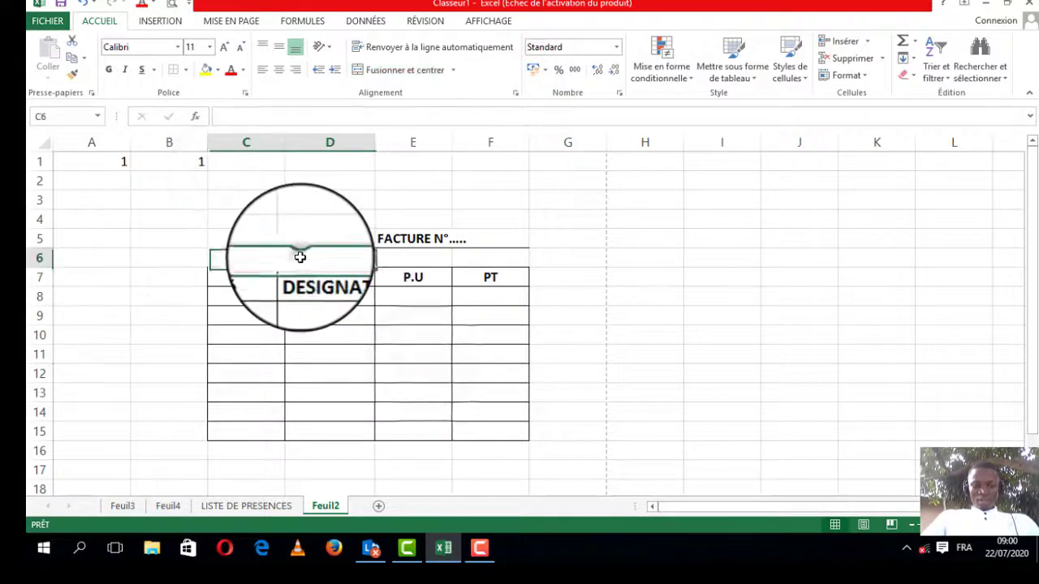
# Step: Enter "Mr, Mme........................" in the merged customer cell C6 above the header row
pyautogui.write('Mr')
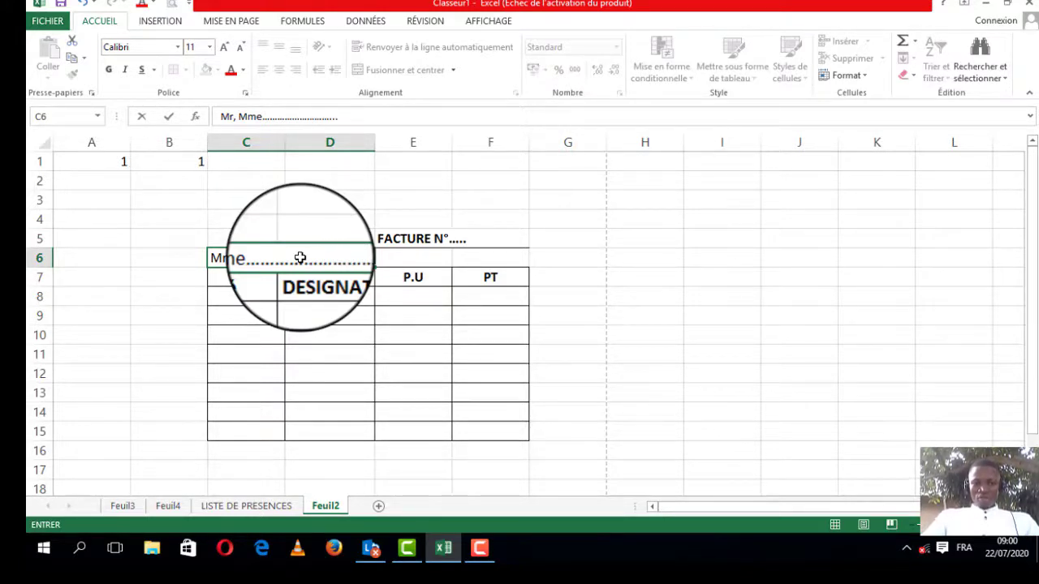
pyautogui.click(251, 278)
pyautogui.click(334, 286)
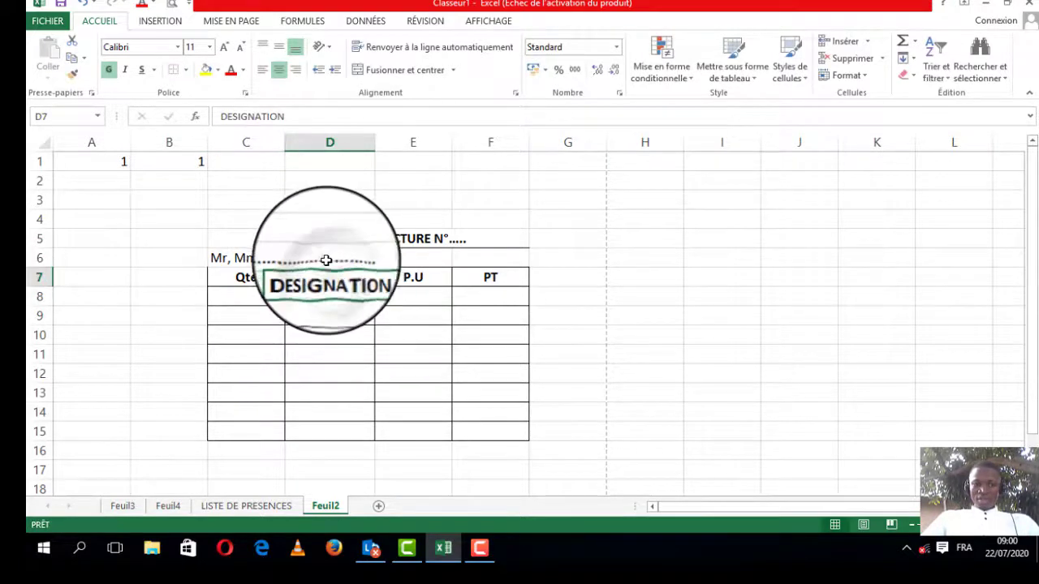
pyautogui.click(324, 257)
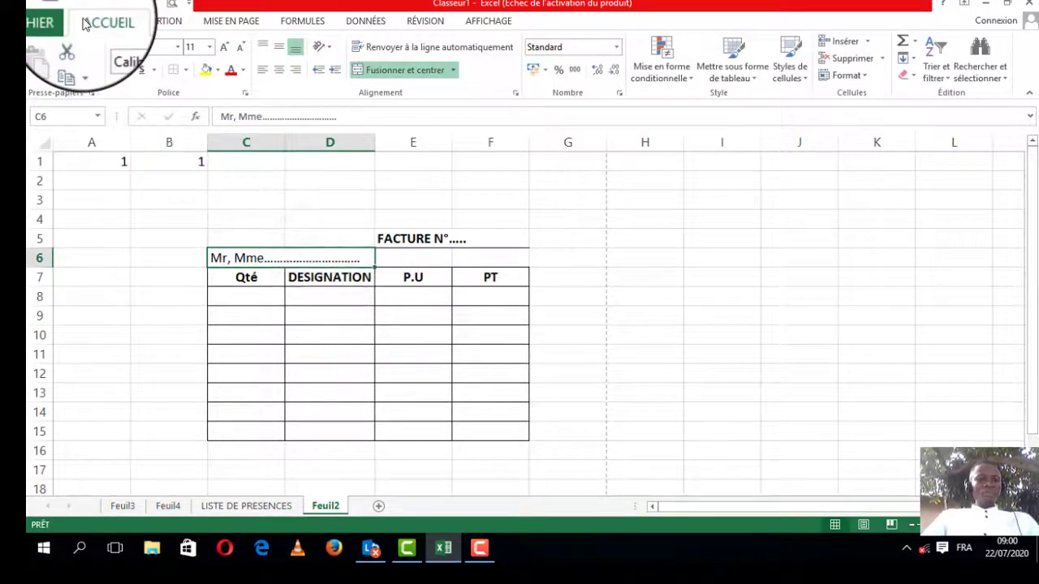
pyautogui.click(259, 299)
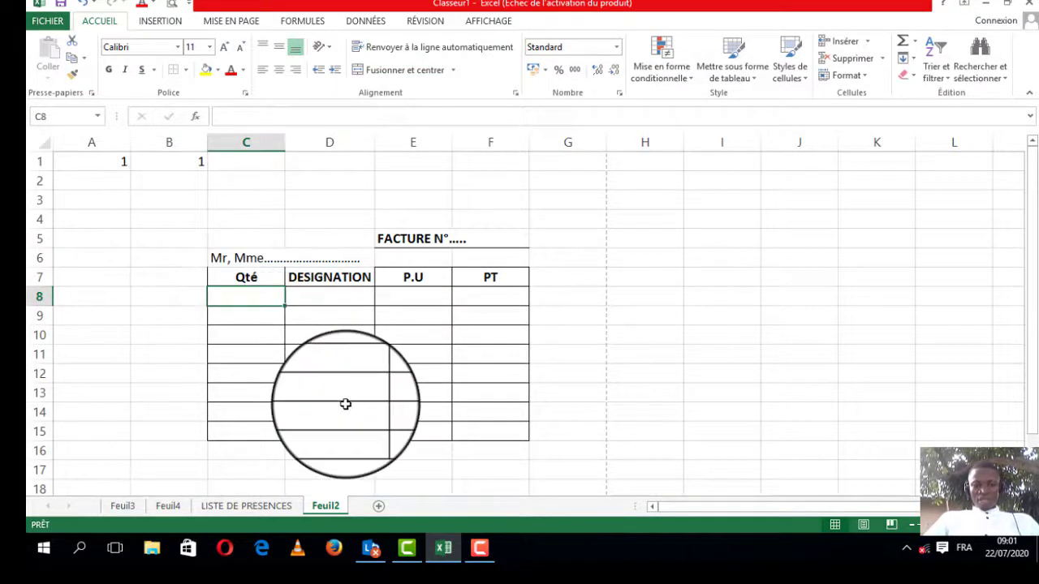
# Step: Merge cells C16:F16 below the table
pyautogui.moveTo(262, 455); pyautogui.dragTo(499, 453)
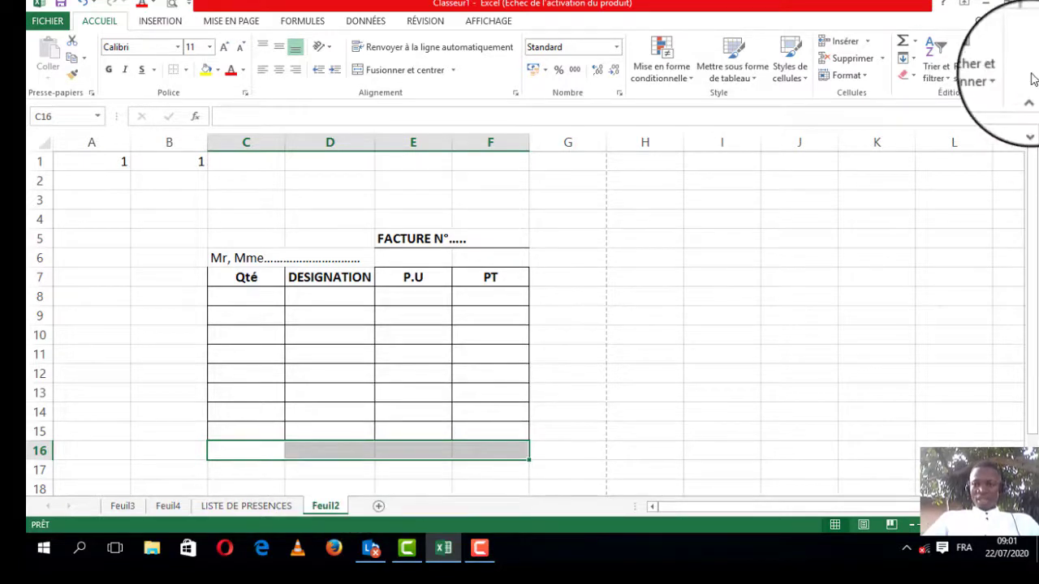
pyautogui.moveTo(1036, 190); pyautogui.dragTo(1036, 211)
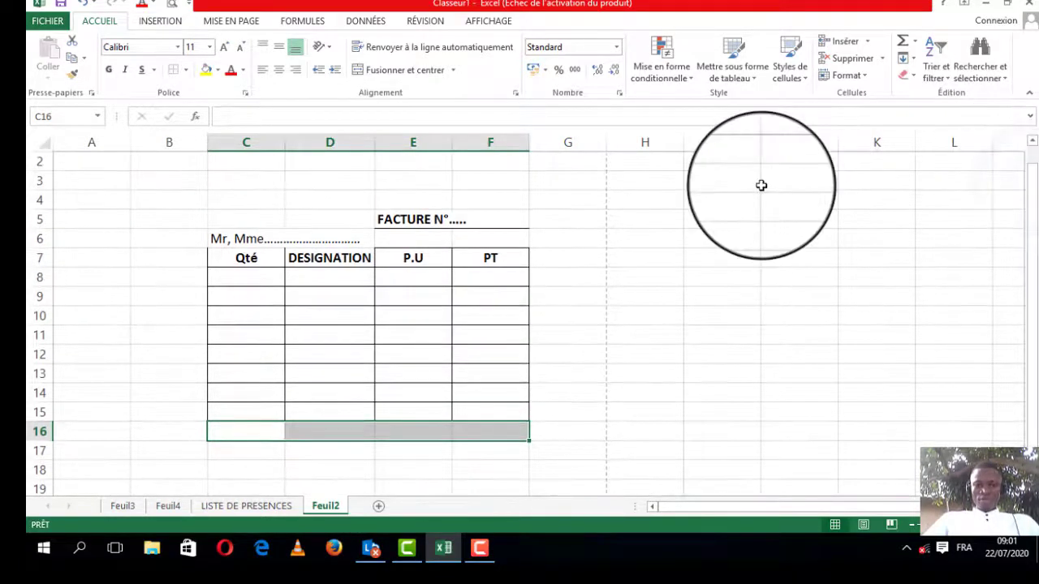
pyautogui.click(455, 70)
pyautogui.click(424, 108)
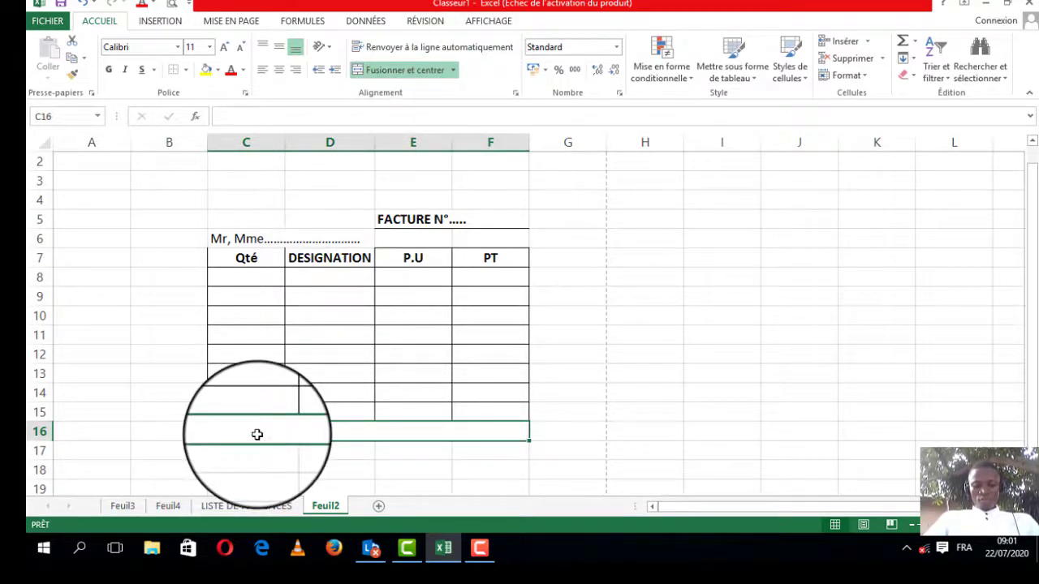
# Step: Enter the note "Les marchandises vendues ne sont ni reprises ni échangées" in the merged cell C16
pyautogui.write('LLe')
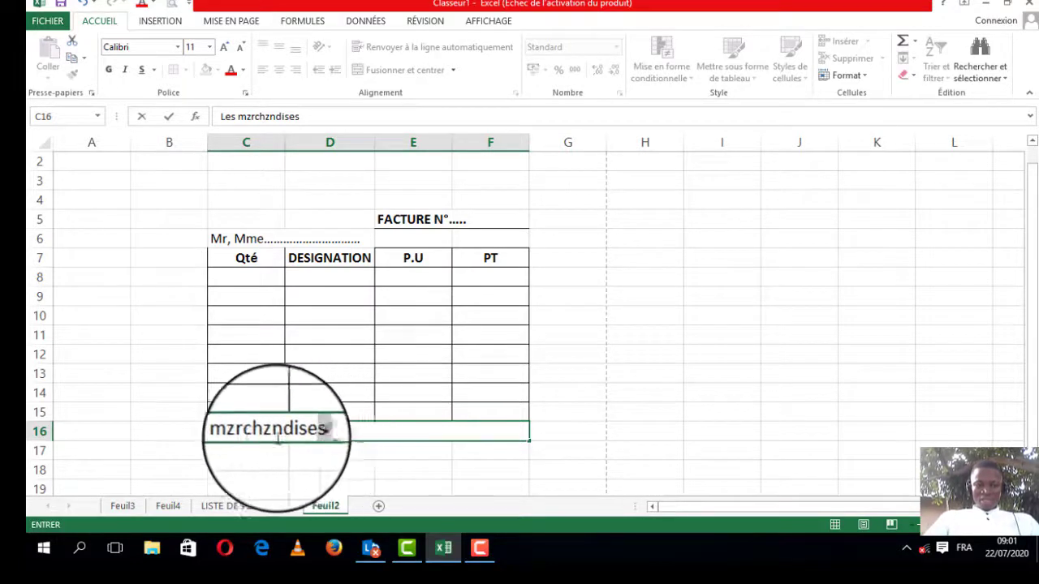
pyautogui.moveTo(278, 438); pyautogui.dragTo(238, 438)
pyautogui.write('ma')
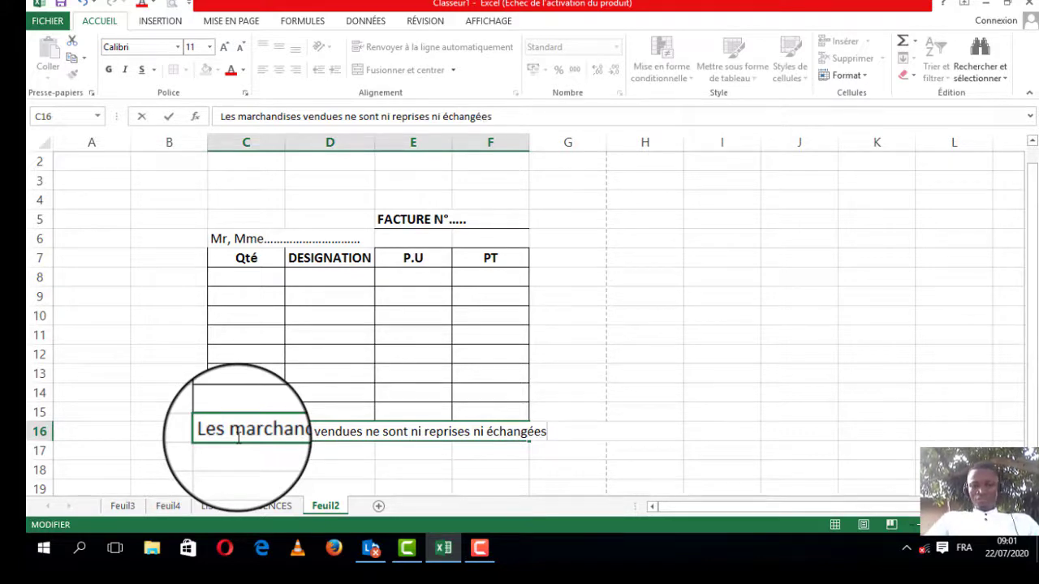
pyautogui.click(574, 449)
# Step: Make the footer note bold and italic and reduce its font size to 10
pyautogui.click(524, 433)
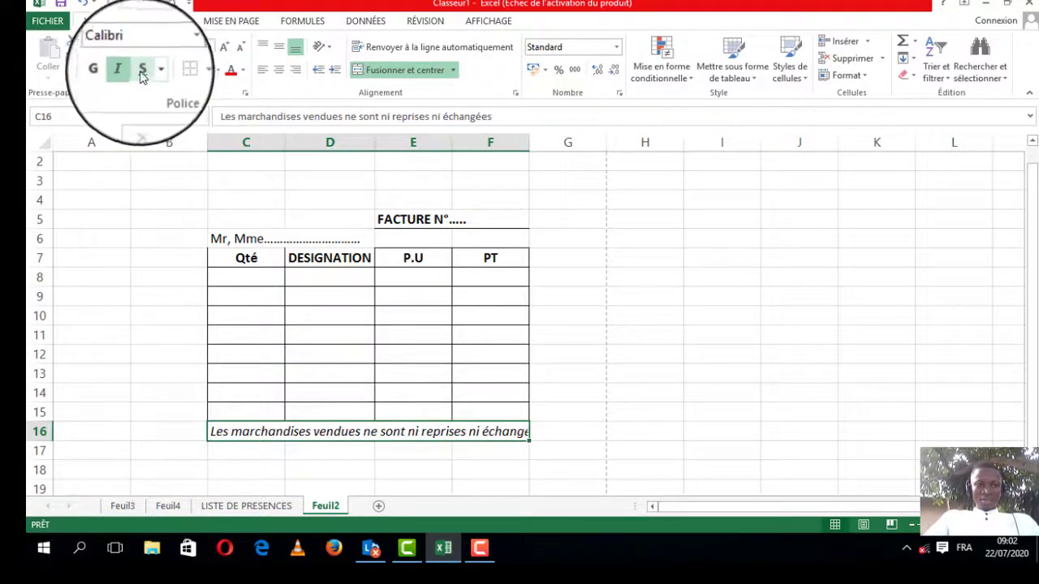
pyautogui.click(111, 77)
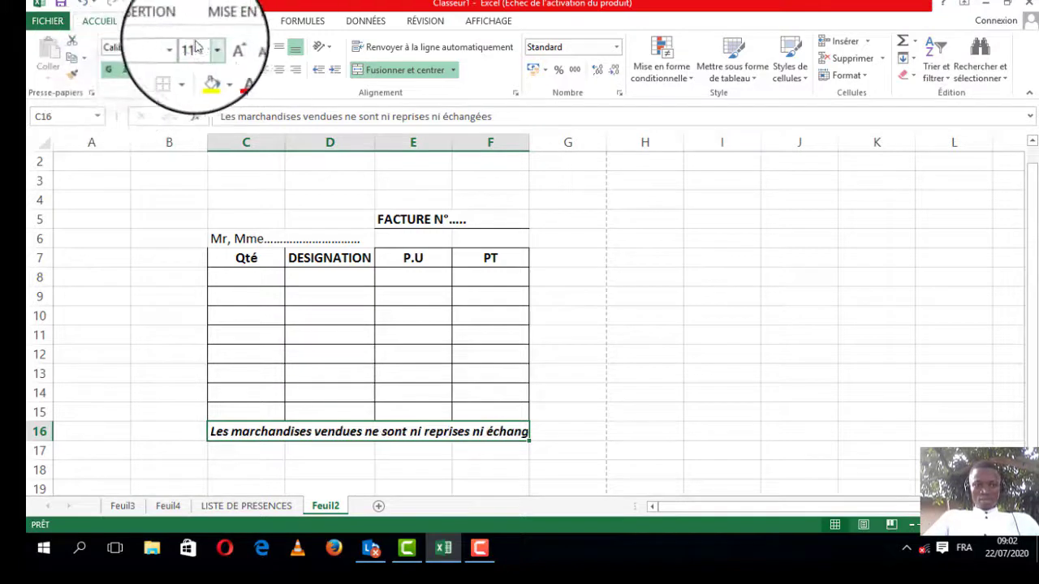
pyautogui.click(238, 50)
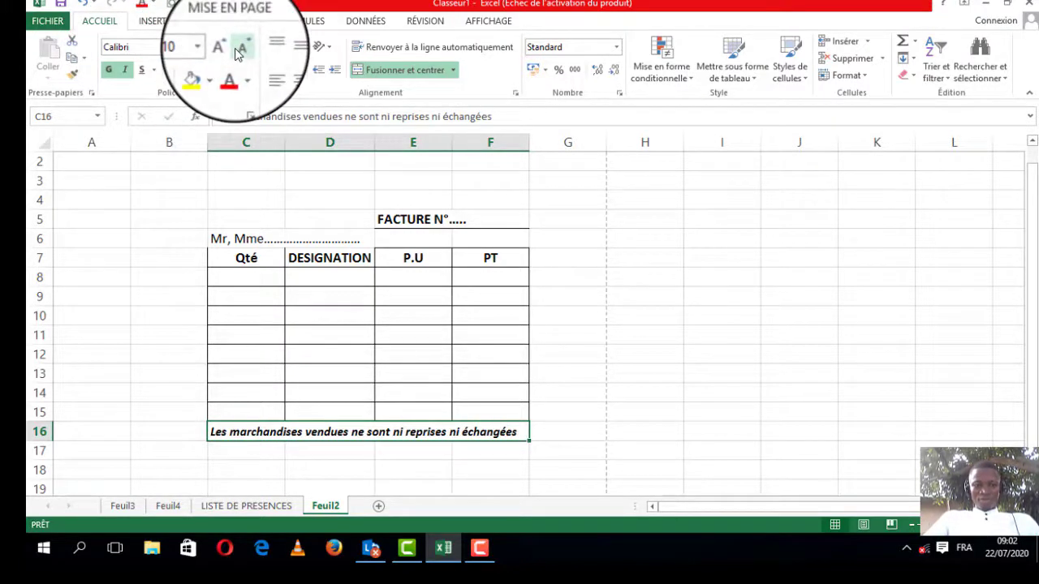
# Step: Set the footer note's font to Baskerville Old Face at size 8
pyautogui.click(176, 52)
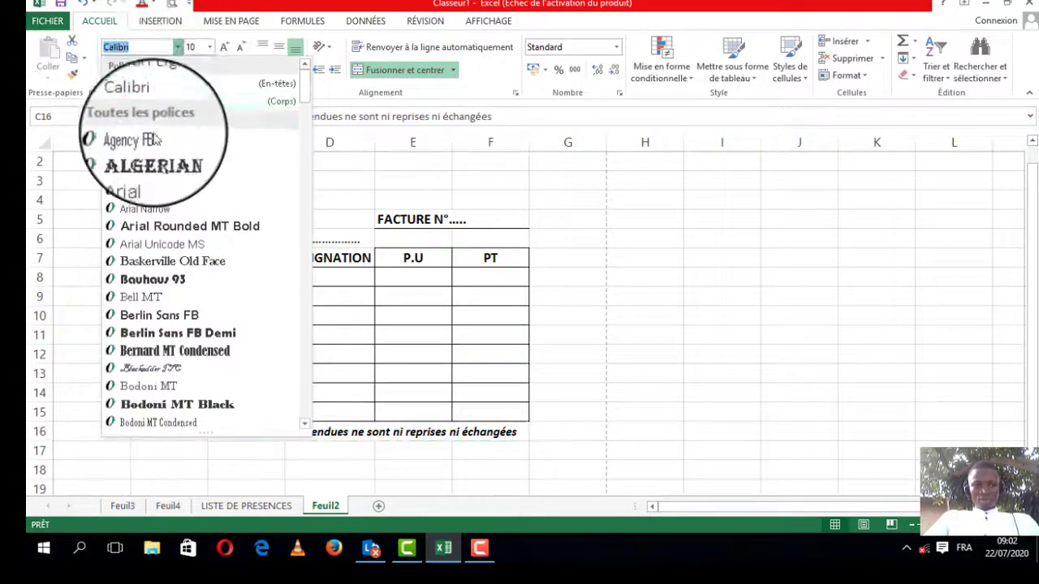
pyautogui.click(140, 262)
pyautogui.click(554, 438)
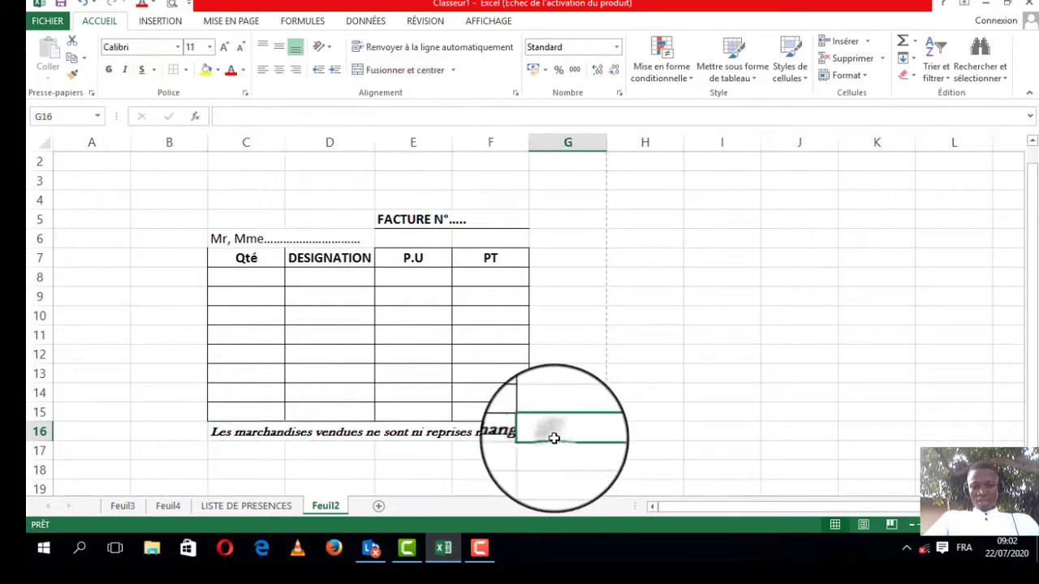
pyautogui.click(519, 432)
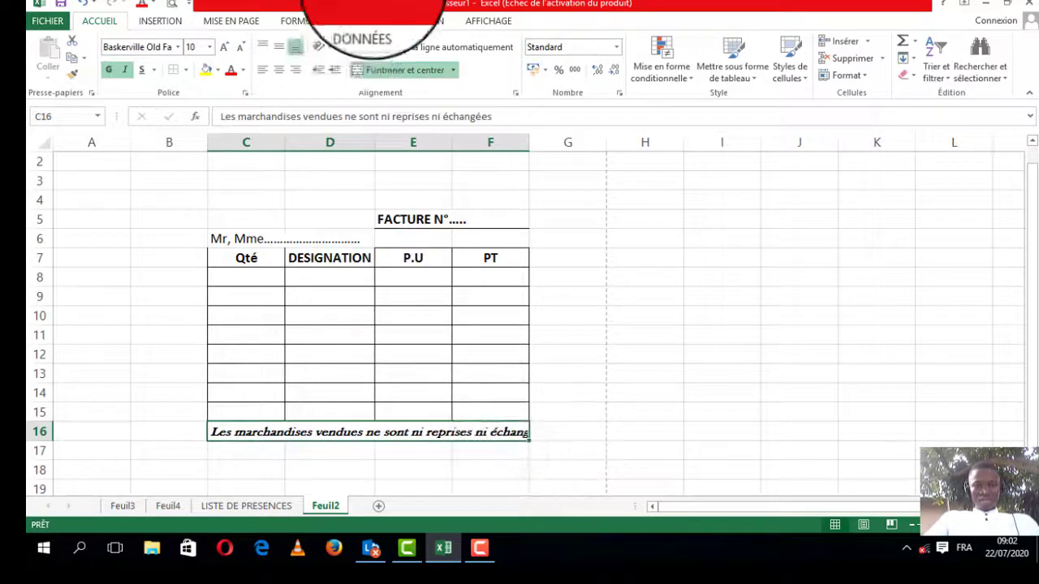
pyautogui.click(240, 52)
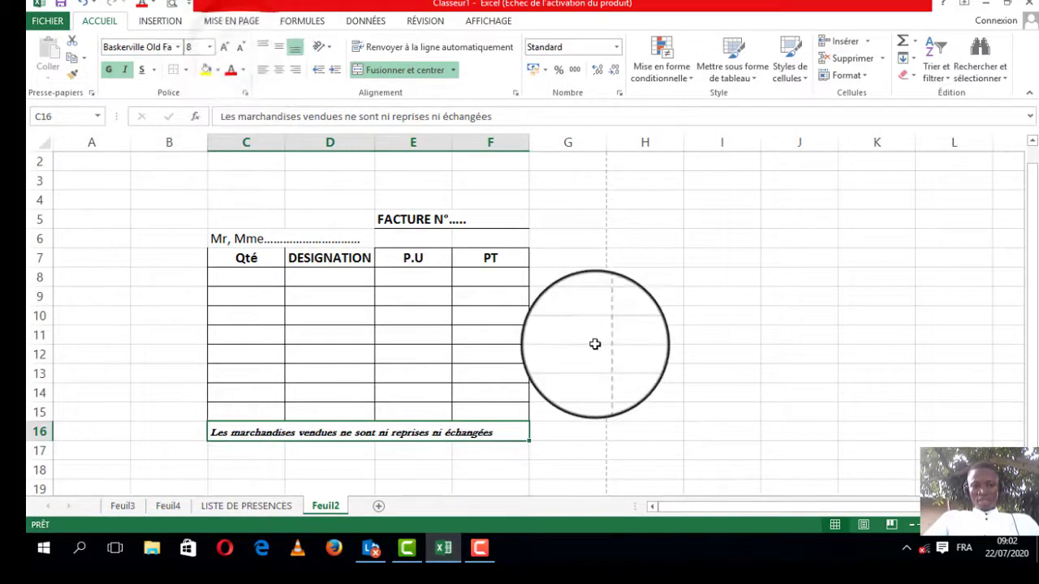
# Step: Right-align the footer note in its merged cell
pyautogui.click(295, 69)
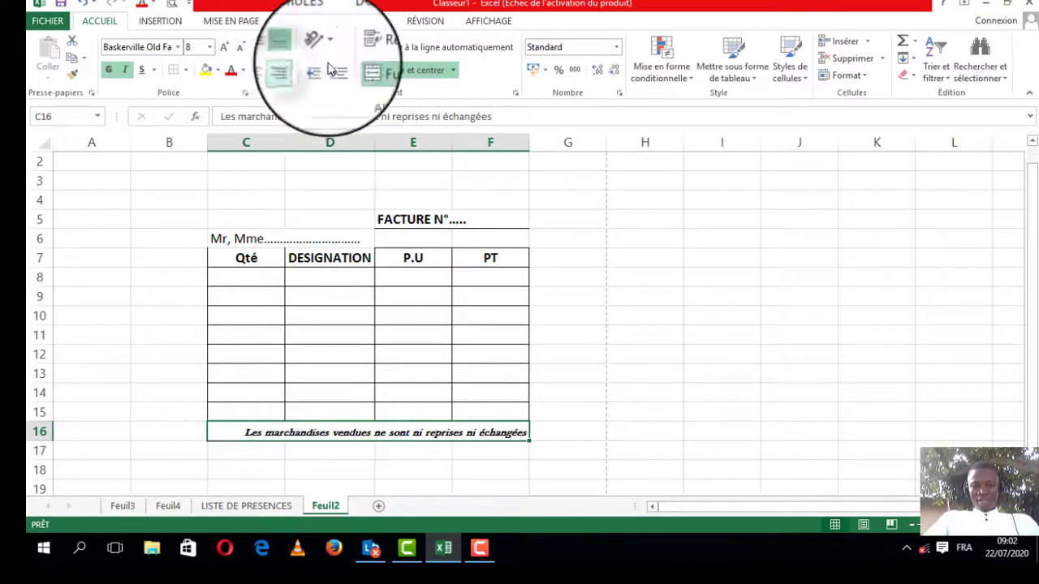
pyautogui.click(713, 270)
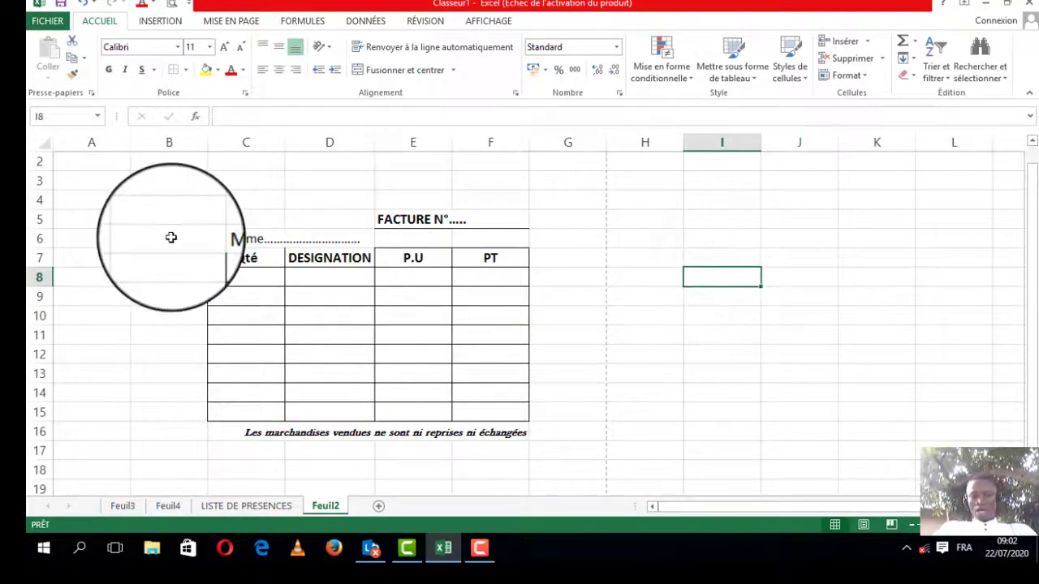
# Step: Open the print preview of the invoice sheet and return to the worksheet
pyautogui.click(172, 5)
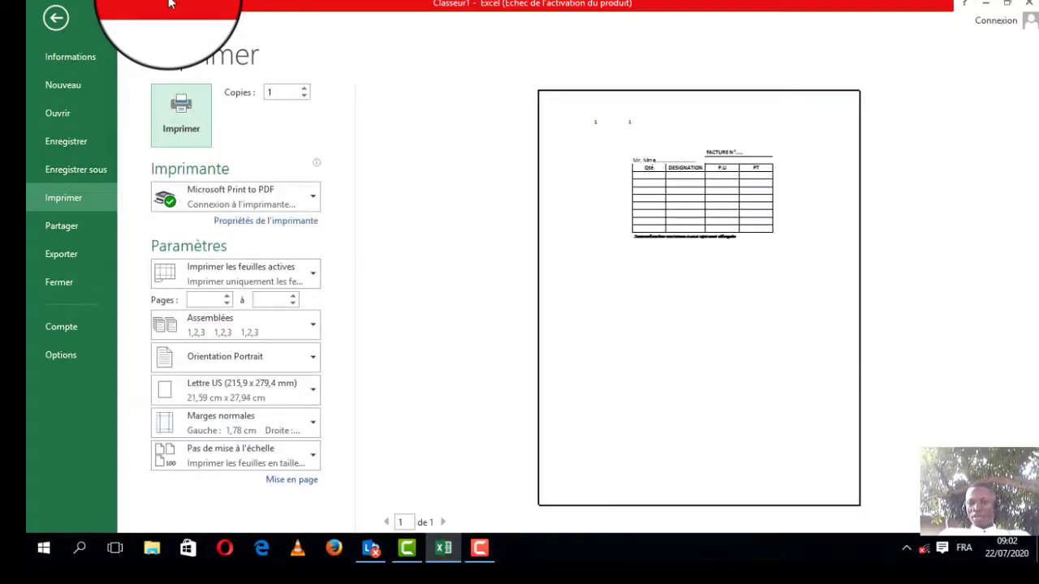
pyautogui.click(54, 24)
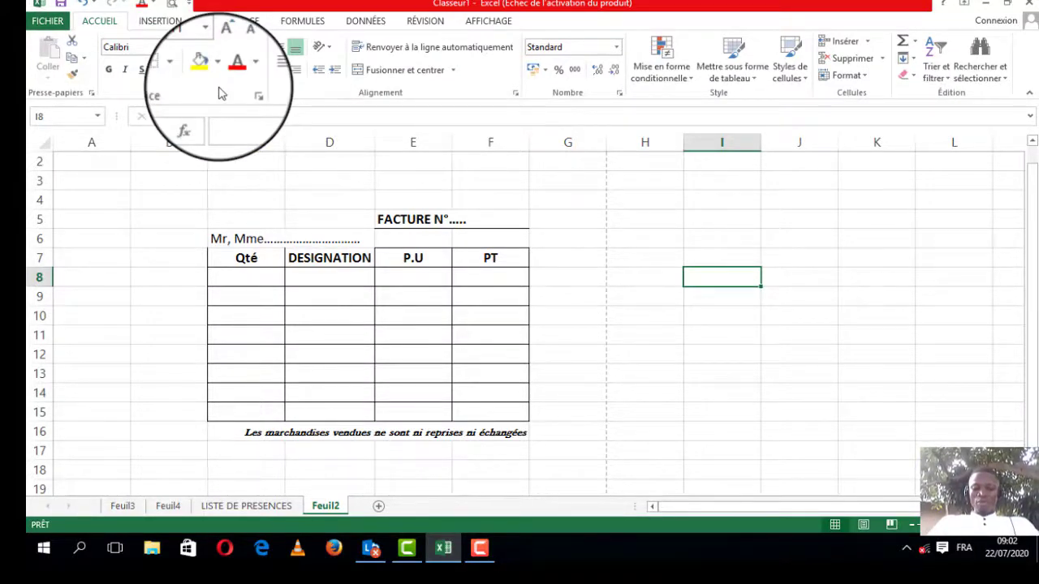
pyautogui.hotkey('ctrl', 'p')
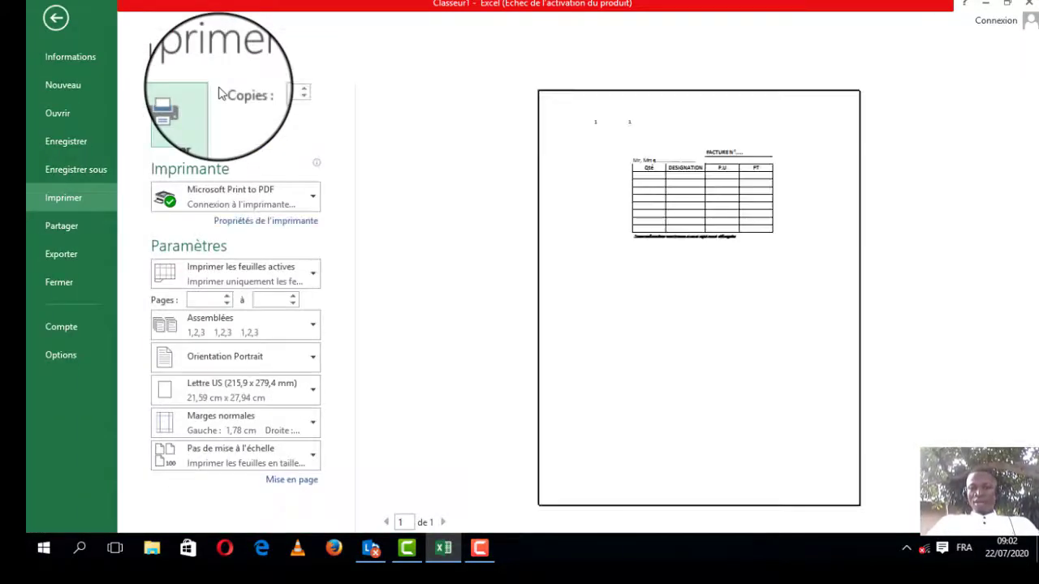
pyautogui.click(73, 31)
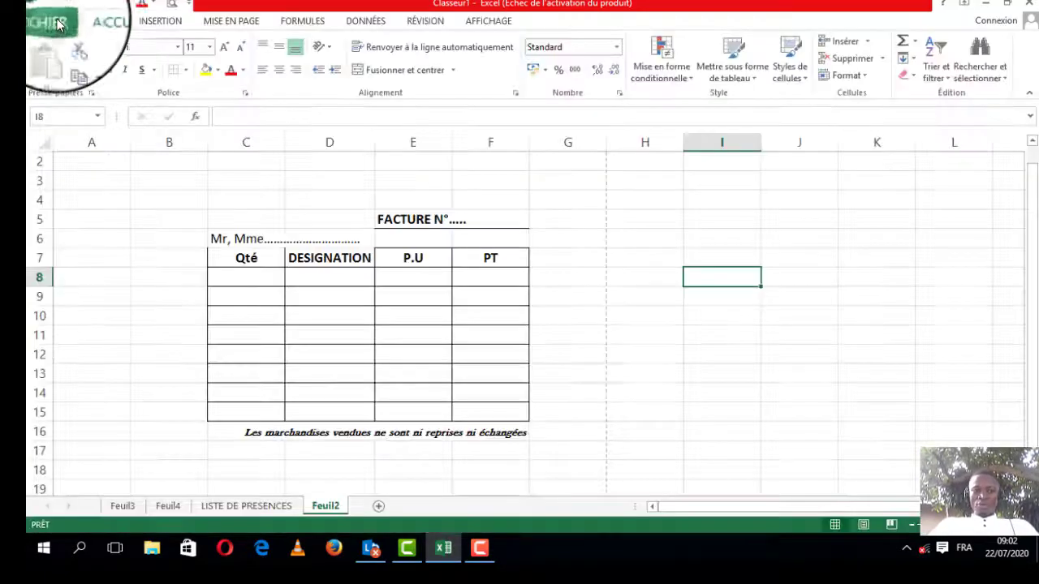
# Step: Try to add Aperçu et impression to the Quick Access Toolbar through its customization options
pyautogui.click(187, 5)
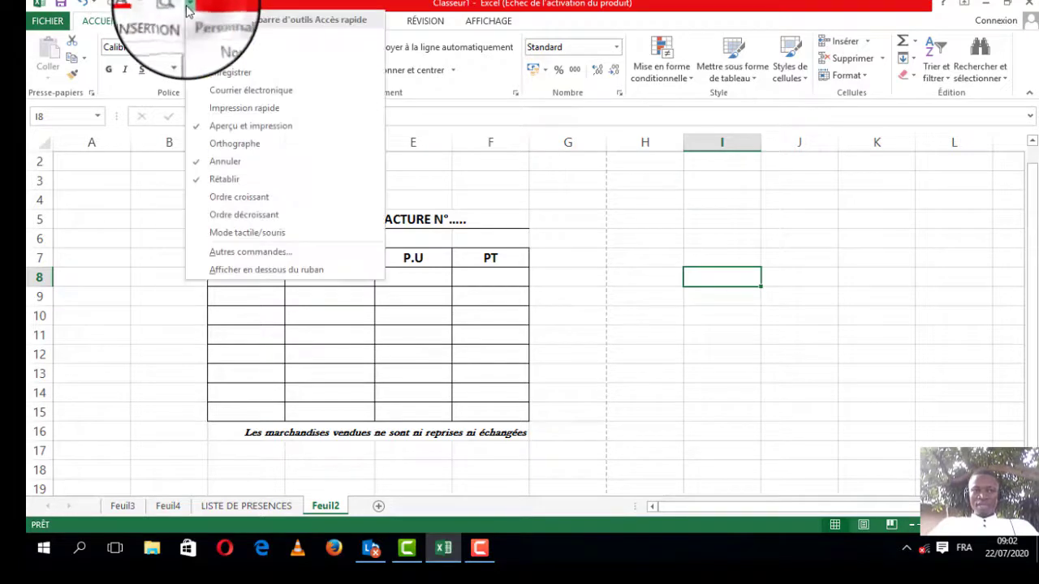
pyautogui.click(231, 259)
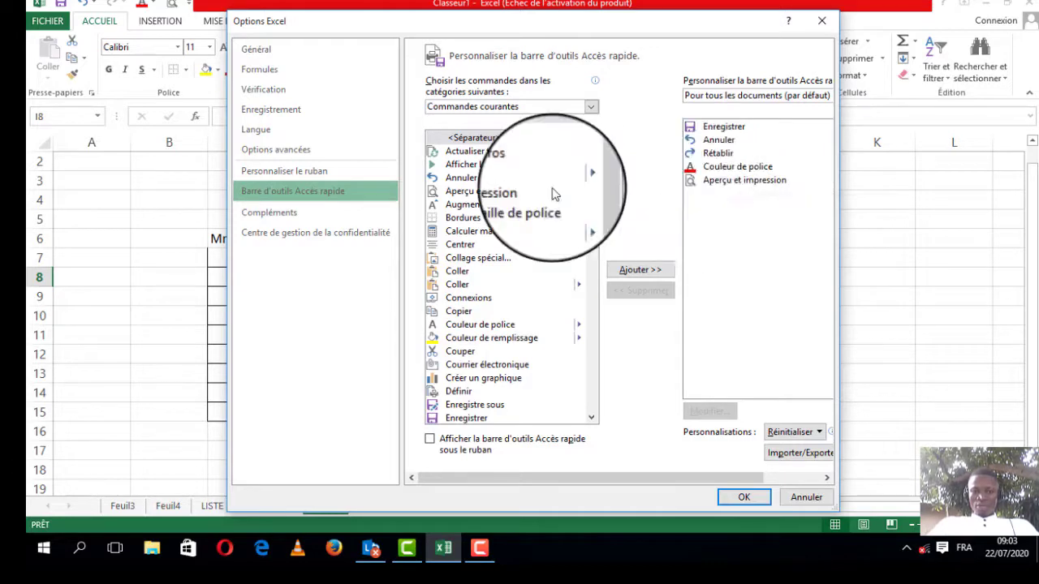
pyautogui.click(503, 191)
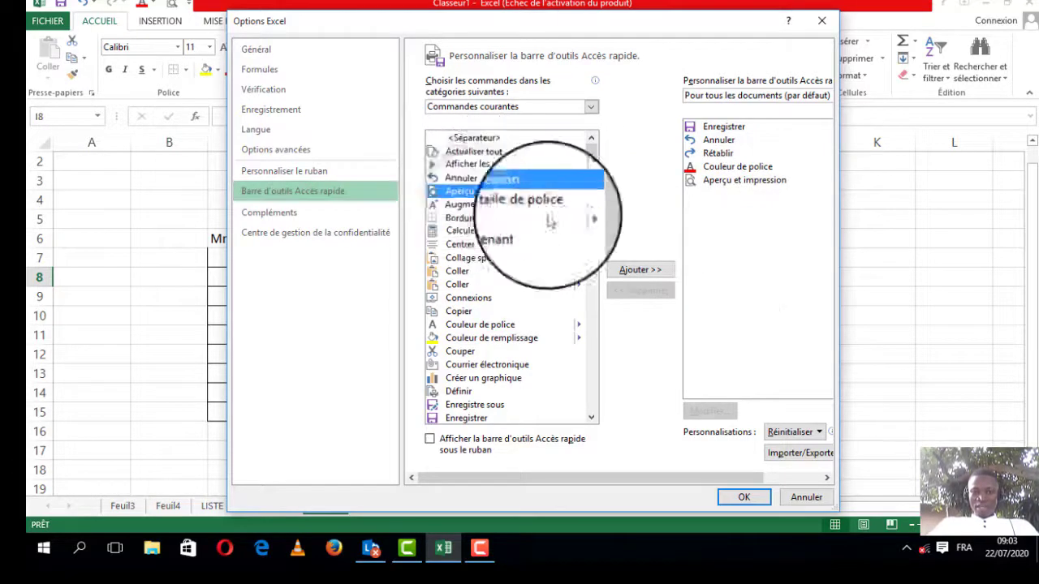
pyautogui.click(622, 272)
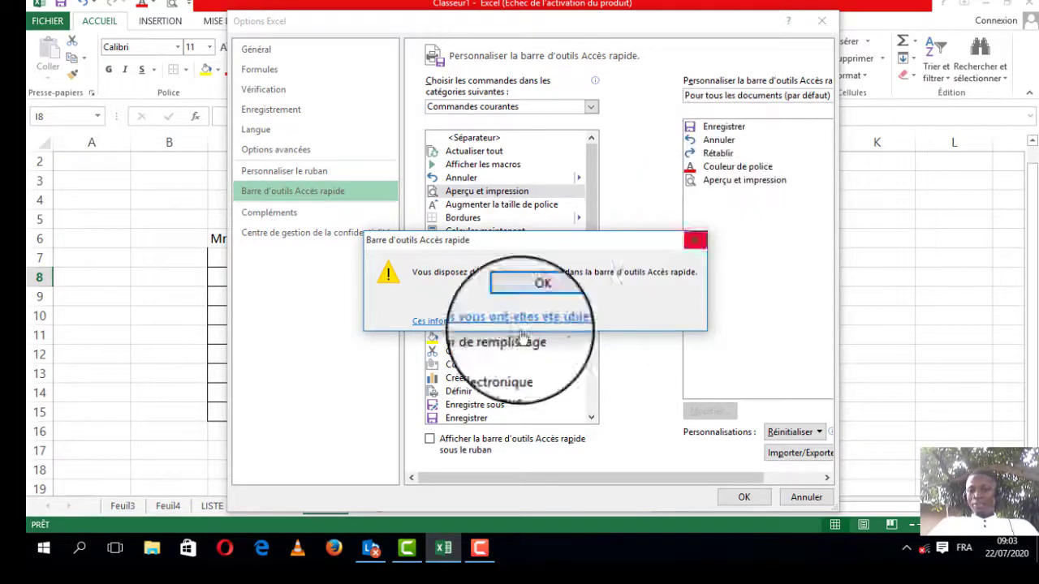
pyautogui.click(528, 299)
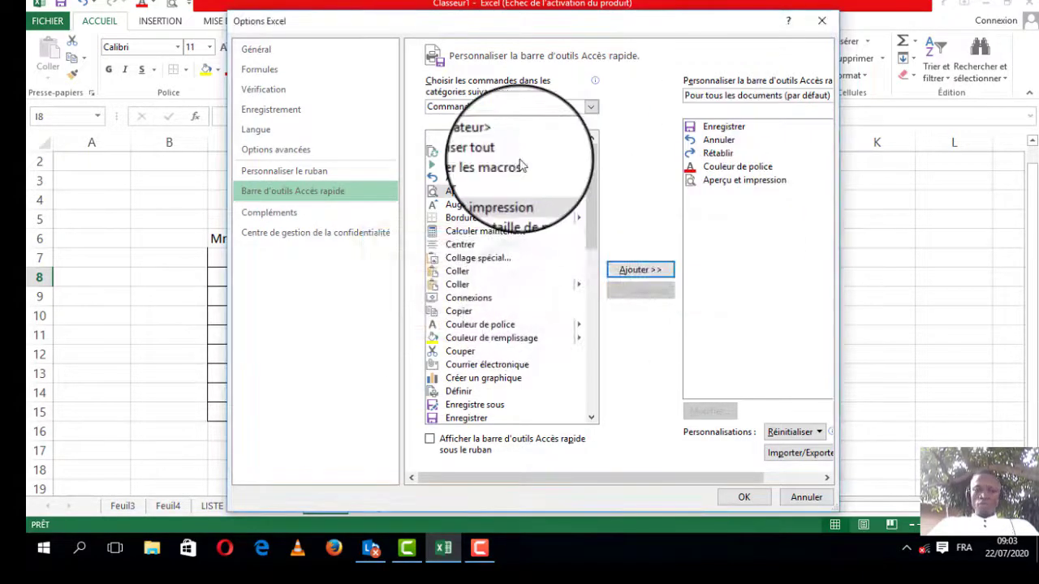
pyautogui.click(488, 195)
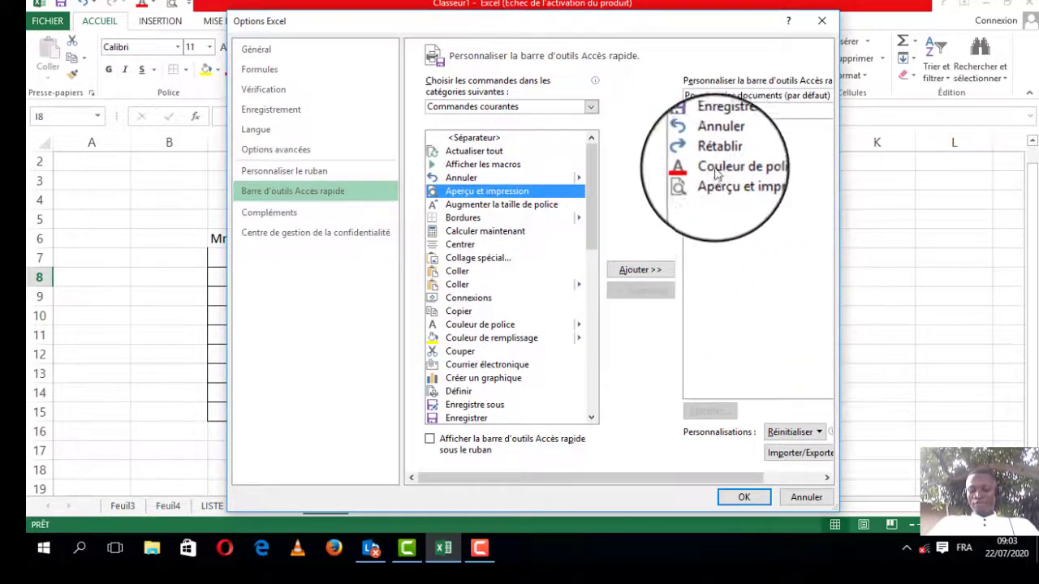
pyautogui.click(740, 498)
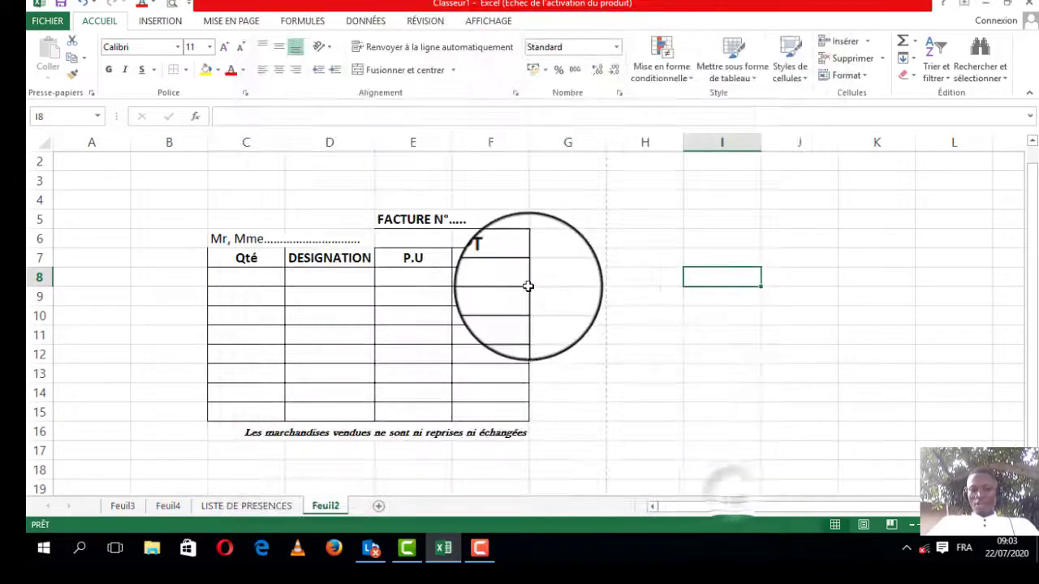
pyautogui.click(360, 294)
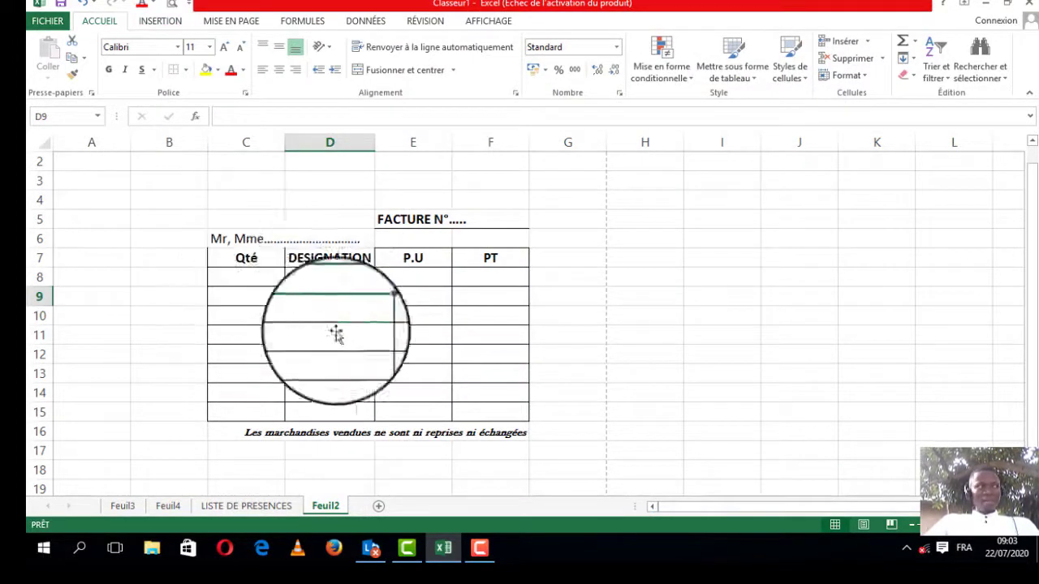
pyautogui.click(480, 552)
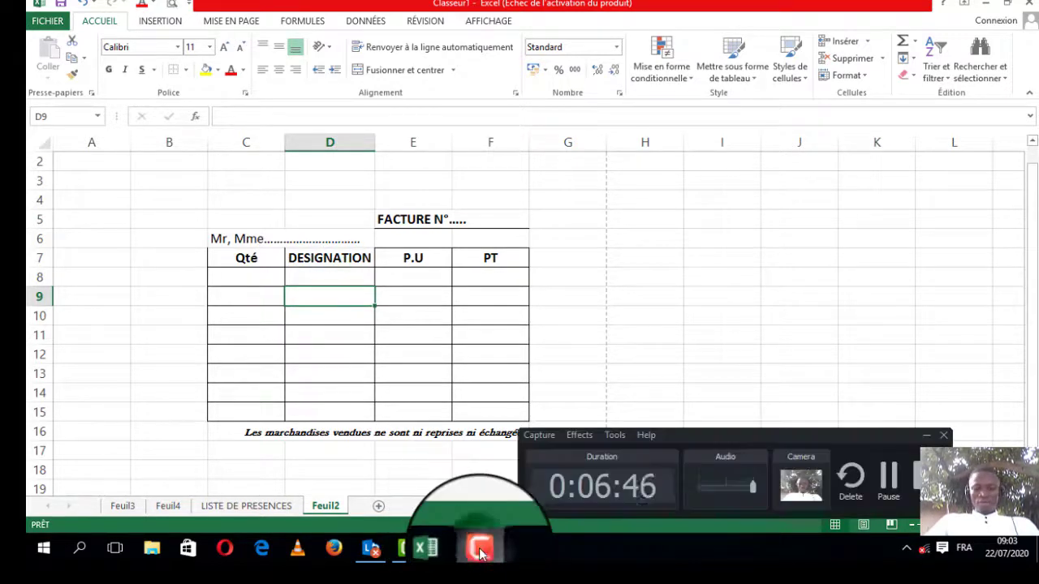
pyautogui.click(881, 538)
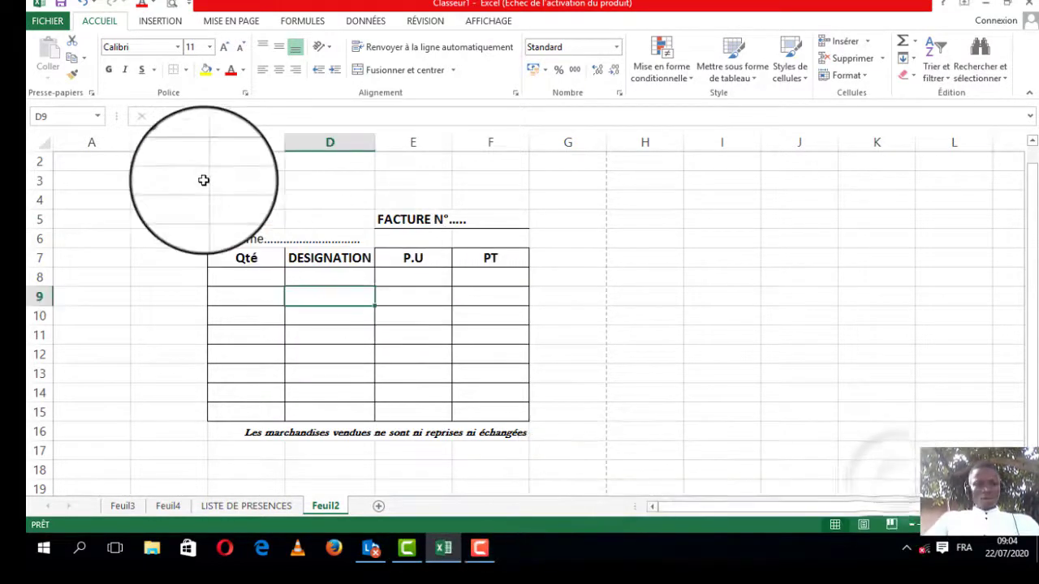
pyautogui.click(254, 272)
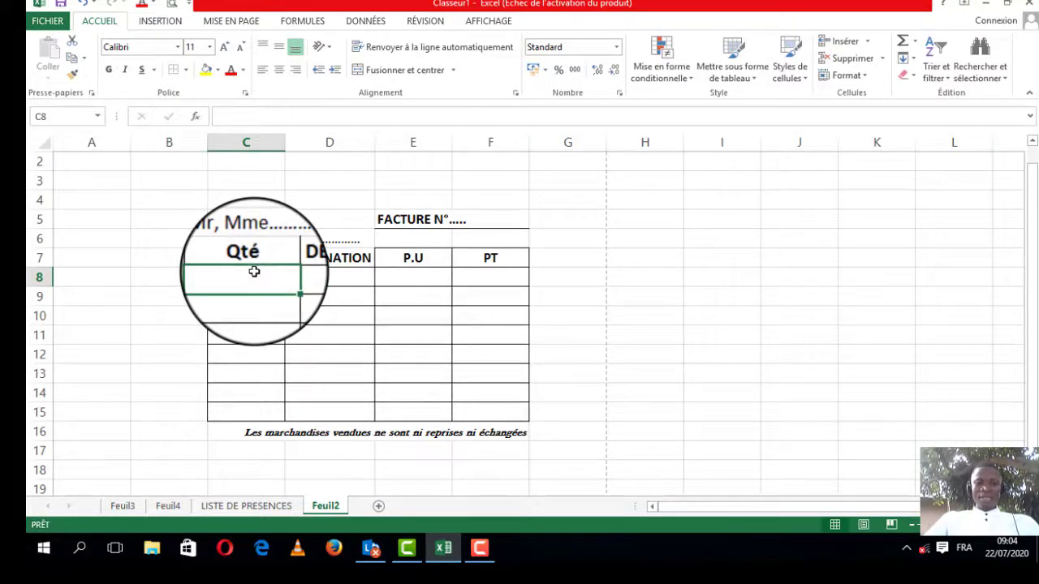
pyautogui.click(332, 277)
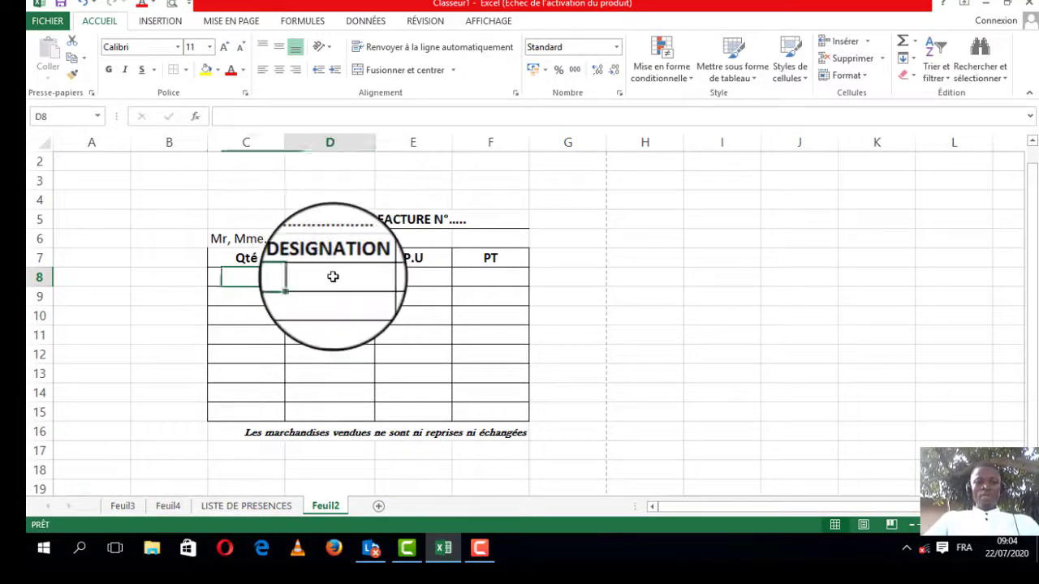
pyautogui.click(396, 274)
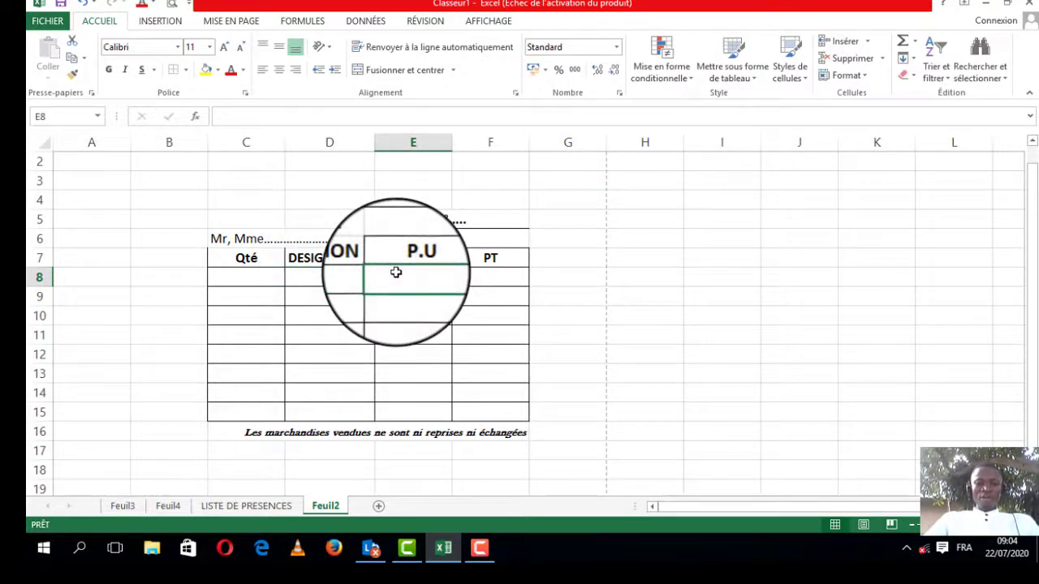
# Step: Enter the formula =C8*E8 in the first PT cell to multiply quantity by unit price
pyautogui.click(492, 274)
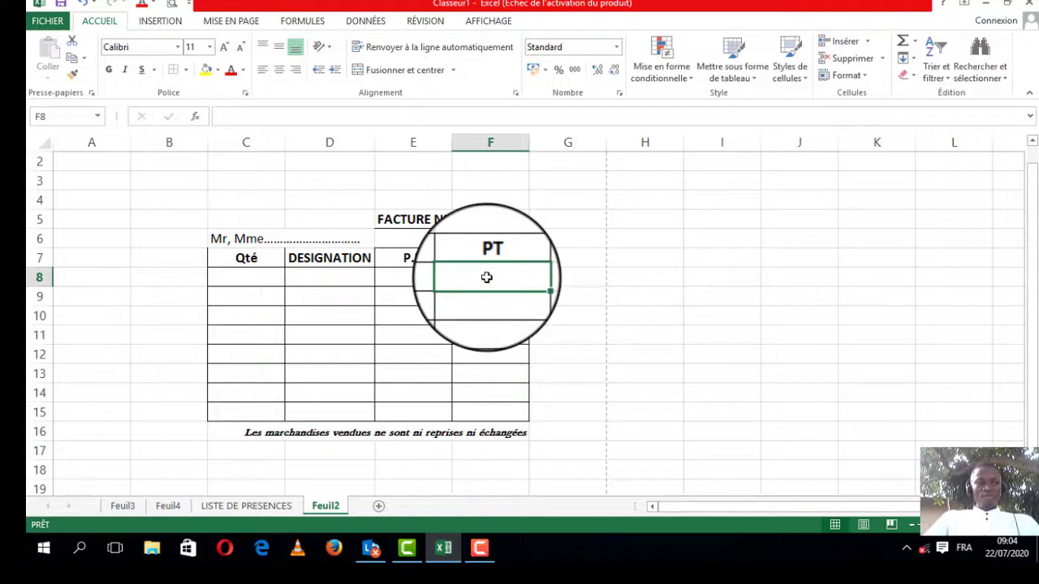
pyautogui.click(256, 284)
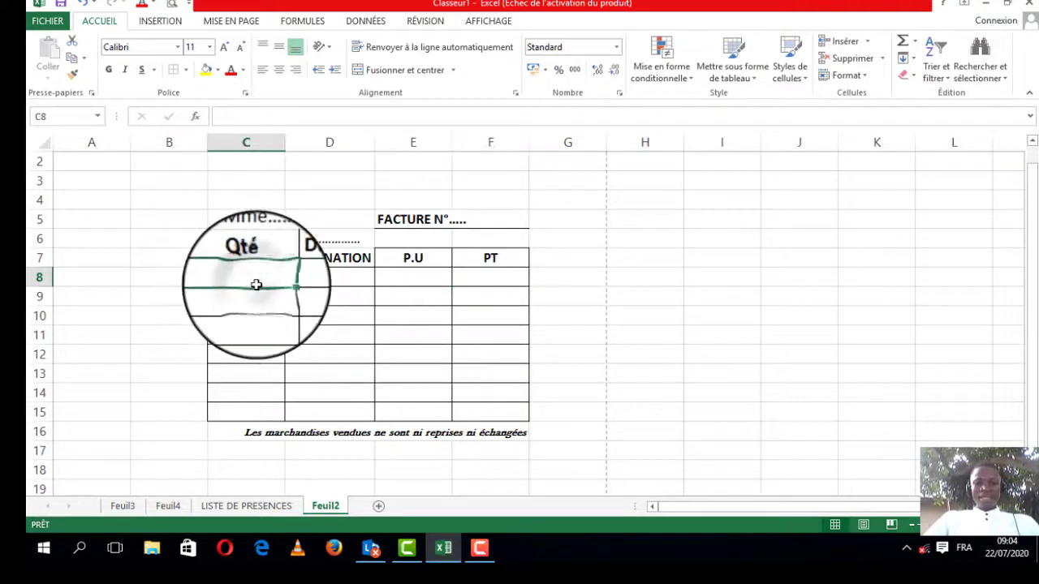
pyautogui.click(407, 276)
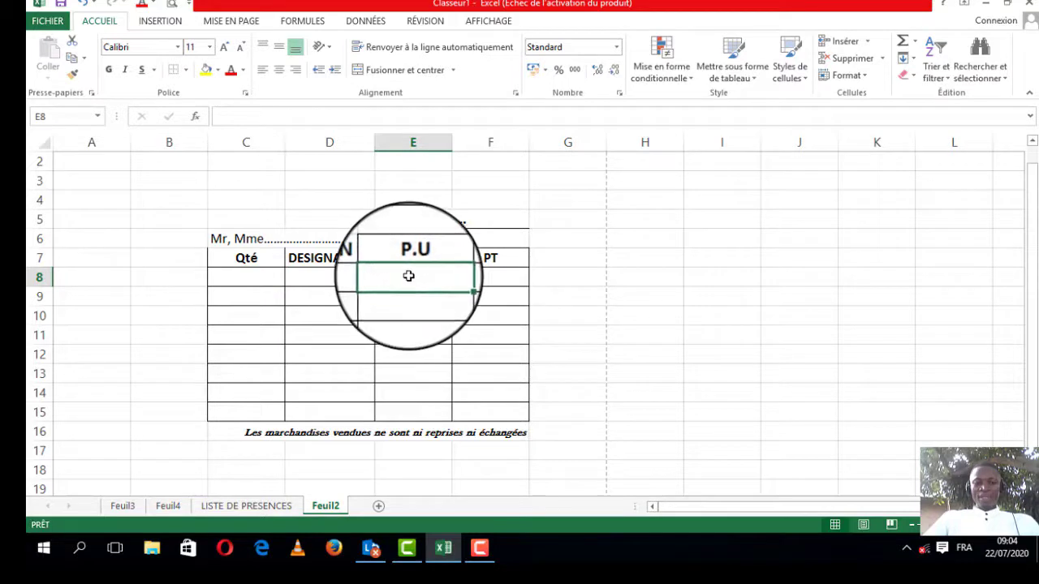
pyautogui.click(491, 276)
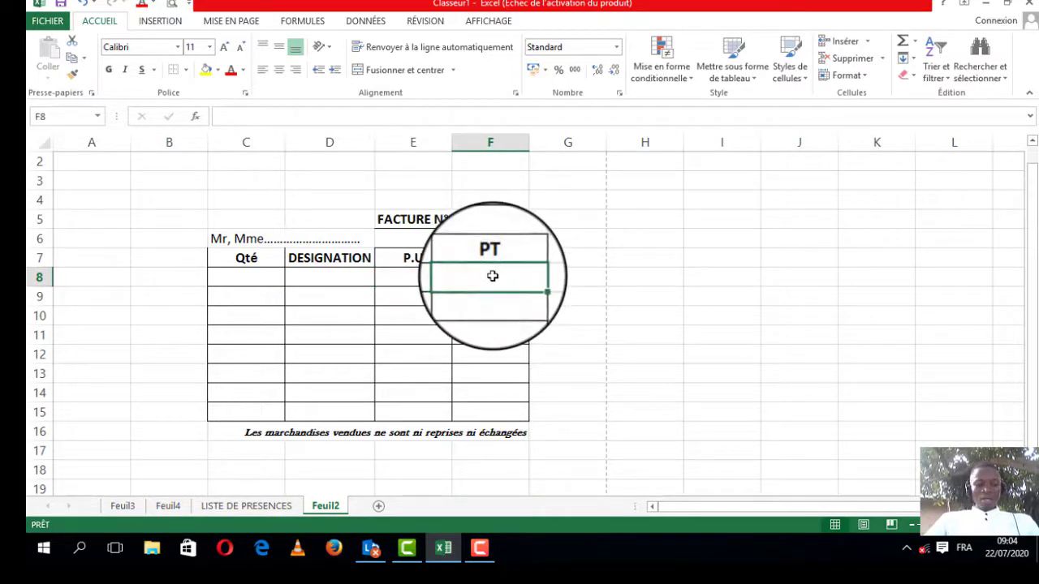
pyautogui.write('=')
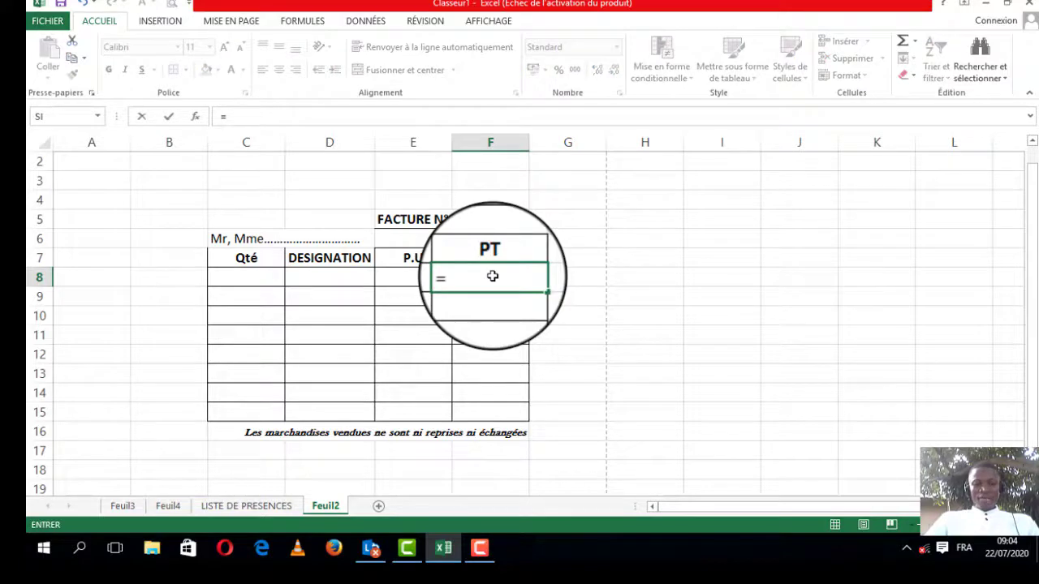
pyautogui.click(264, 276)
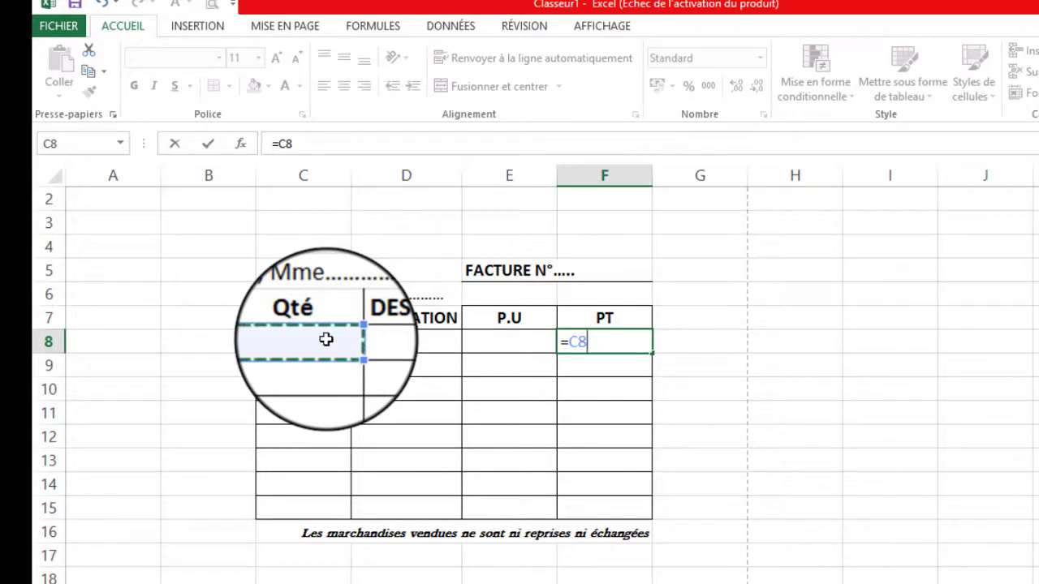
pyautogui.click(511, 339)
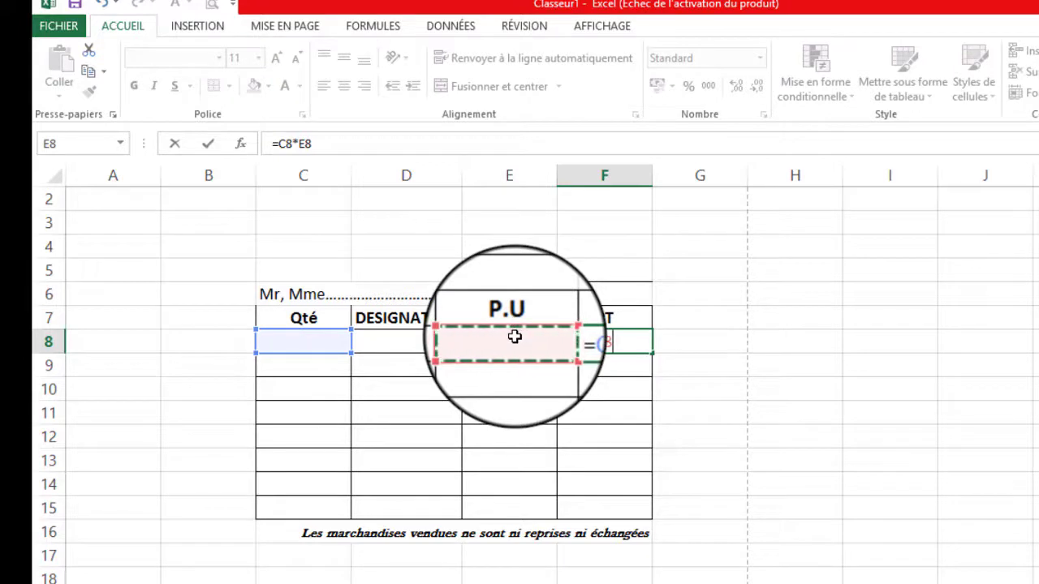
pyautogui.press('Return')
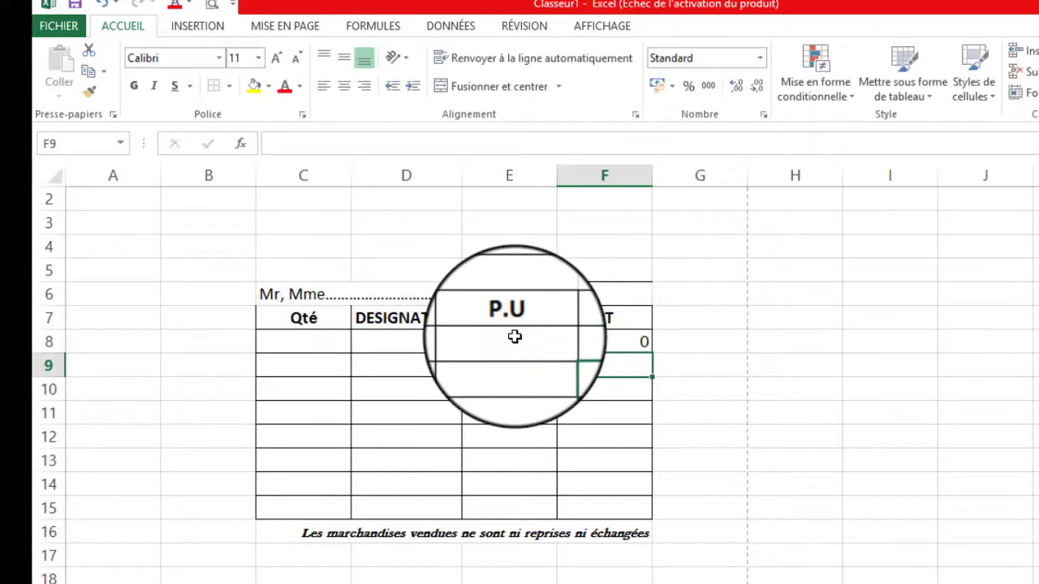
# Step: Copy the PT formula down the column through row 13
pyautogui.click(608, 340)
pyautogui.moveTo(649, 352); pyautogui.dragTo(644, 473)
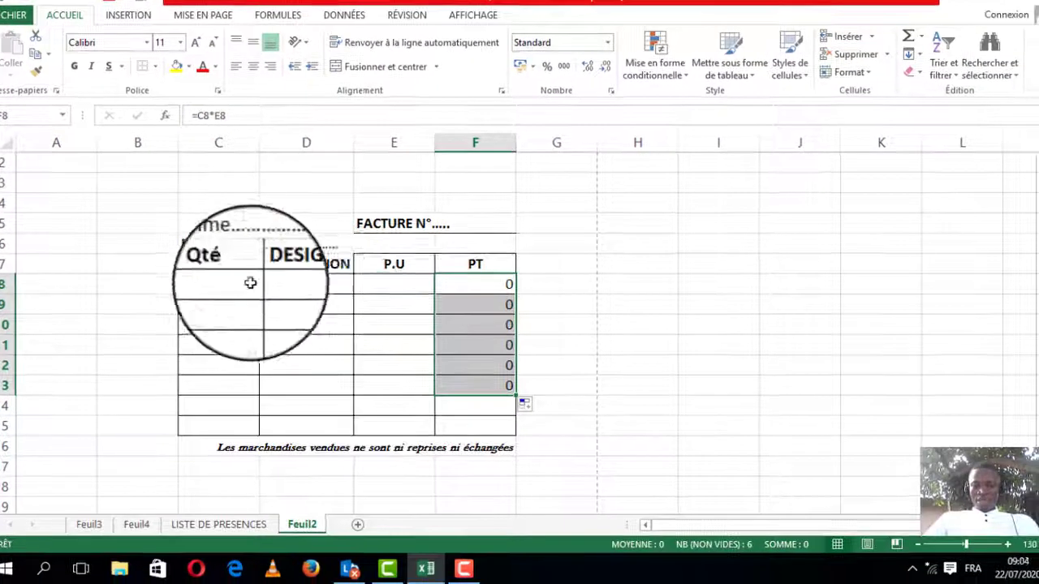
pyautogui.click(492, 287)
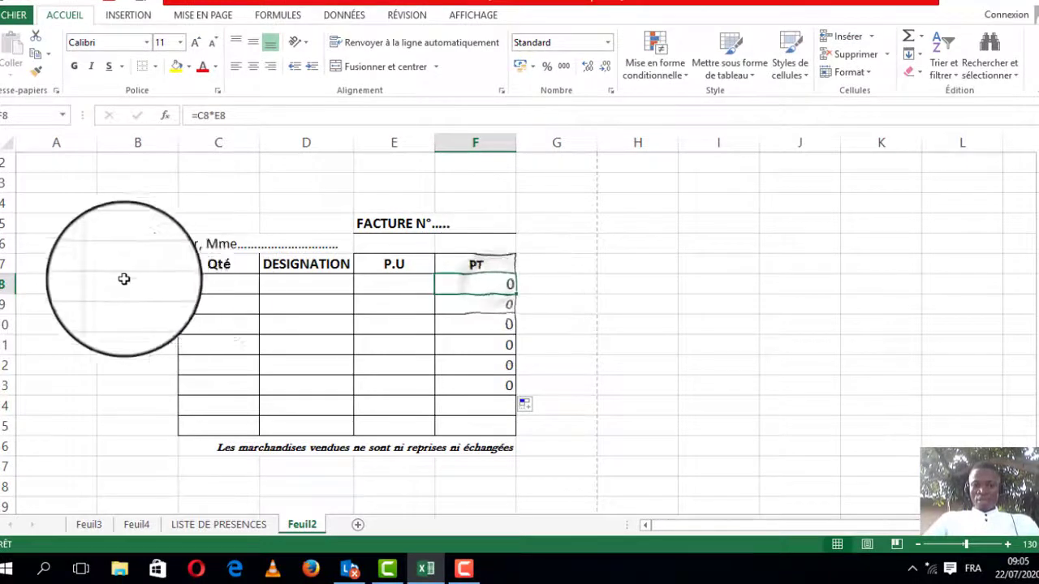
# Step: Fill the first invoice line with quantity 5, designation BONBON and unit price 500
pyautogui.click(209, 287)
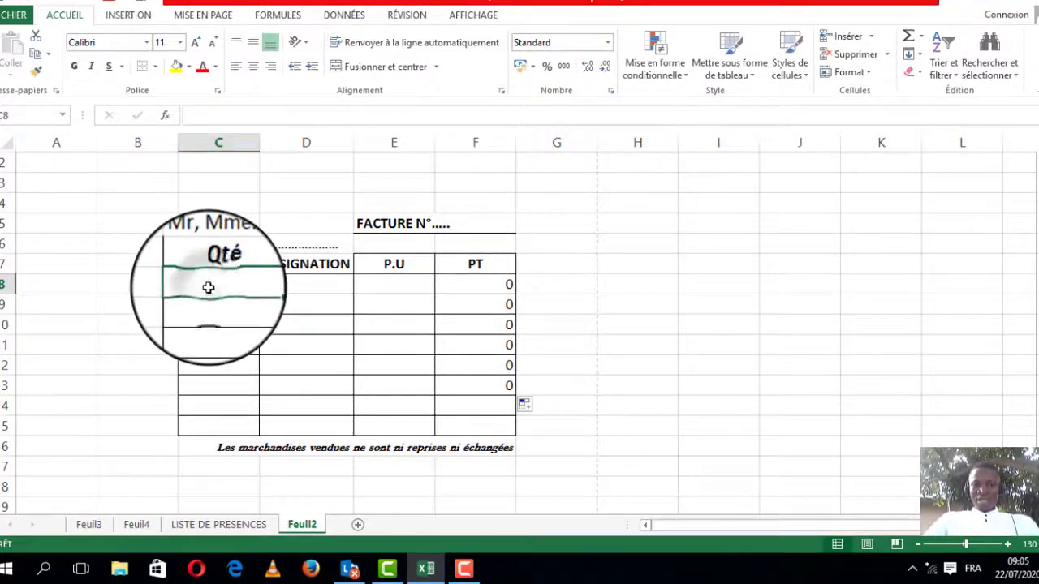
pyautogui.click(392, 287)
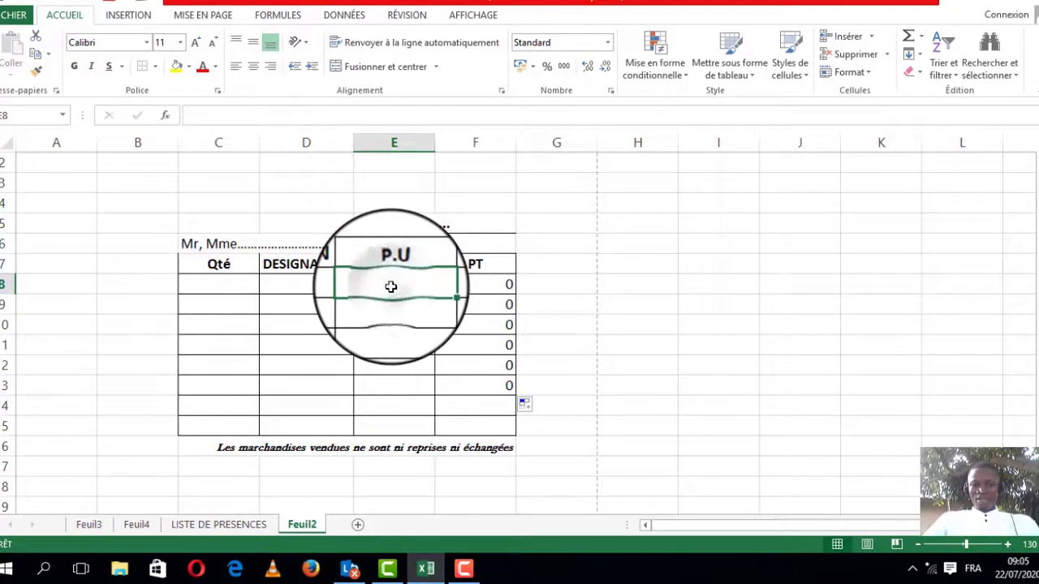
pyautogui.click(192, 289)
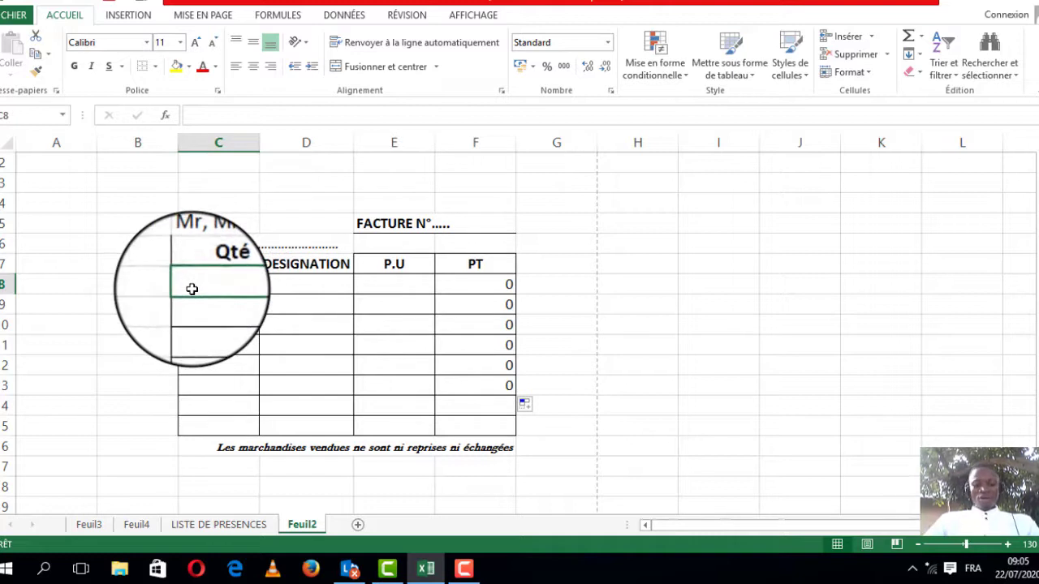
pyautogui.write('5')
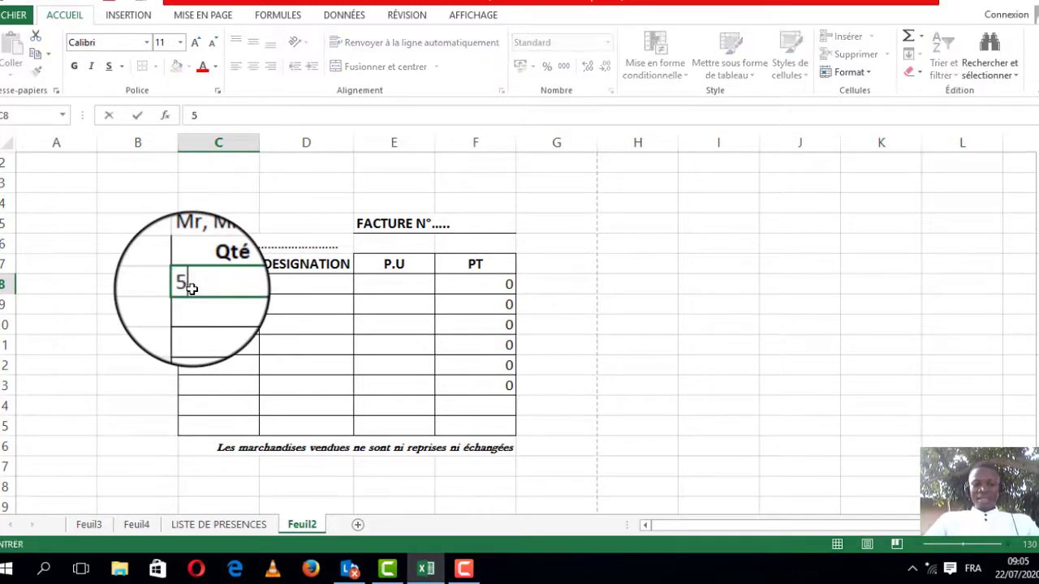
pyautogui.press('Tab')
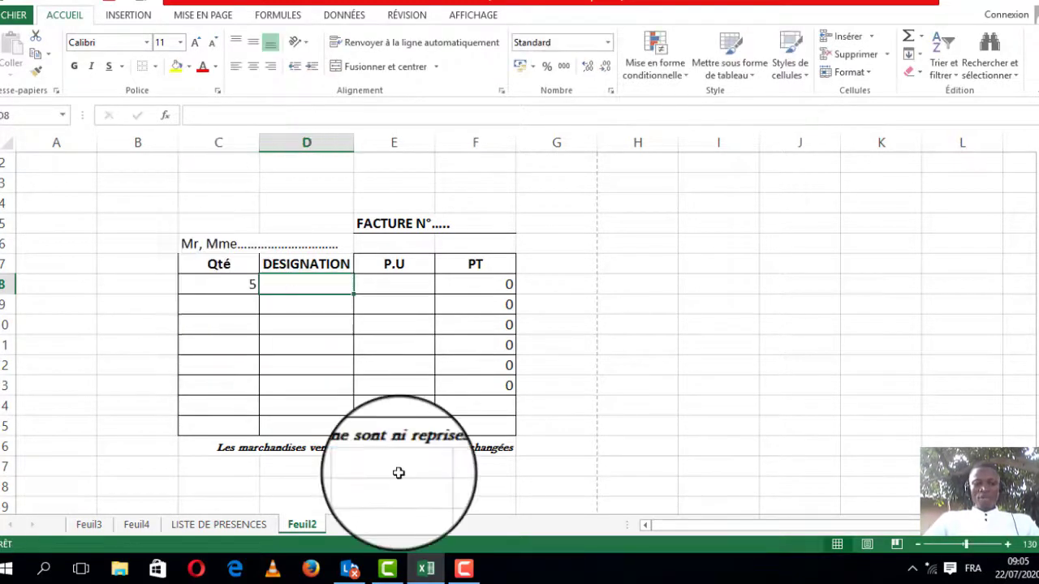
pyautogui.write('BOB')
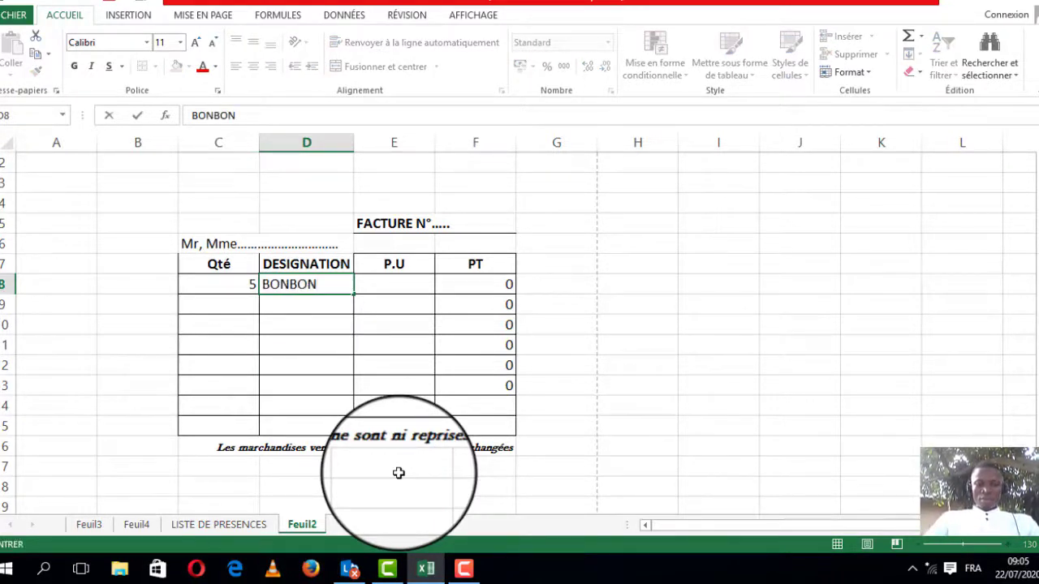
pyautogui.click(412, 285)
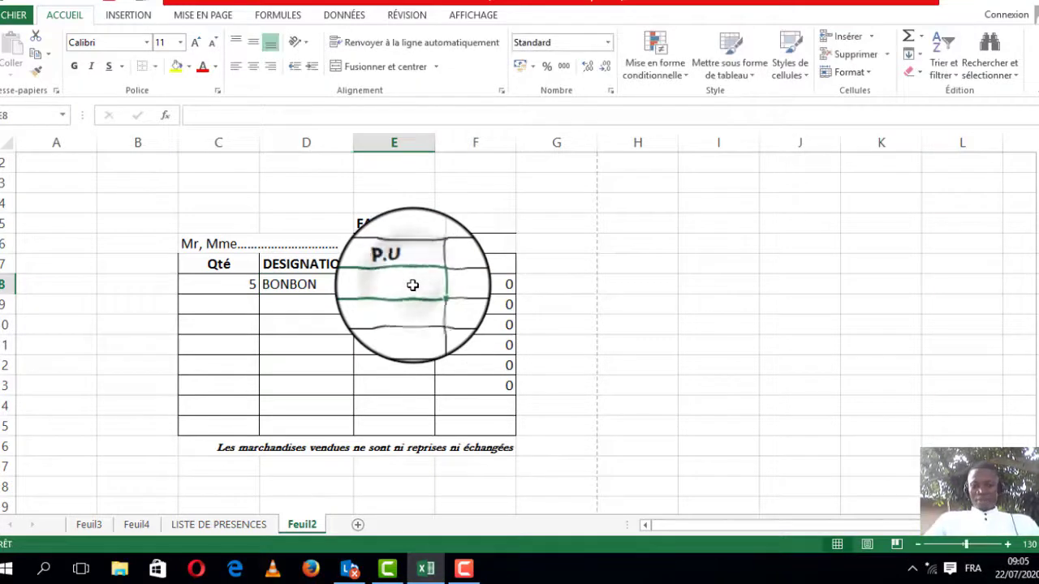
pyautogui.write('500')
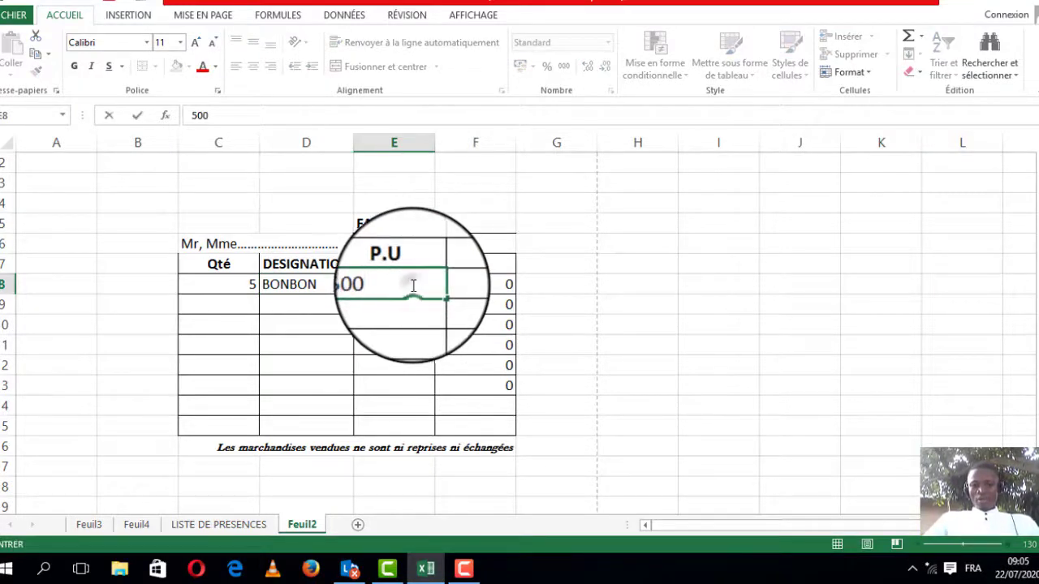
pyautogui.click(225, 302)
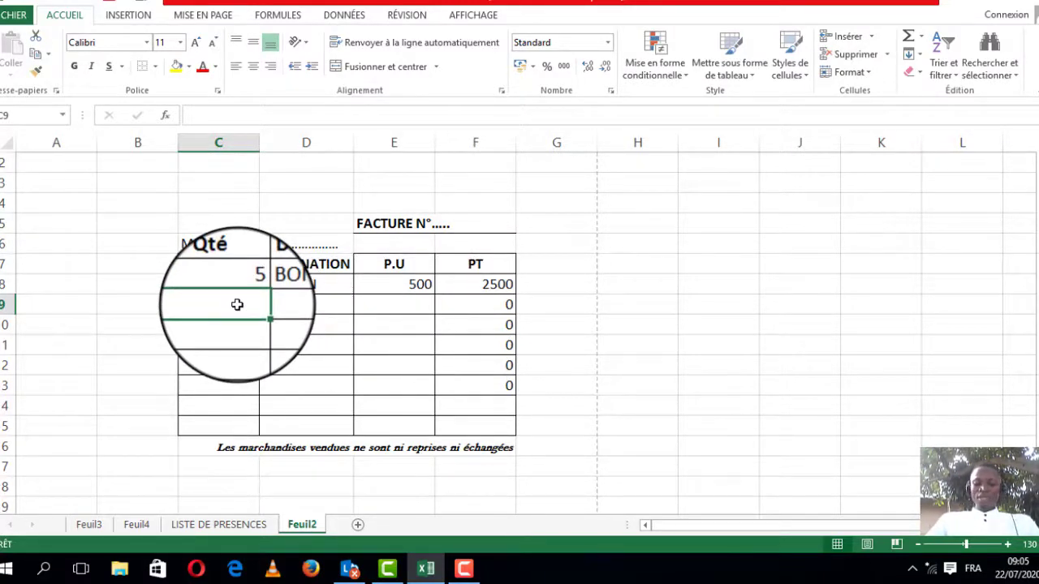
# Step: Fill the second invoice line with quantity 2, designation BISCUITS and unit price 100
pyautogui.write('2')
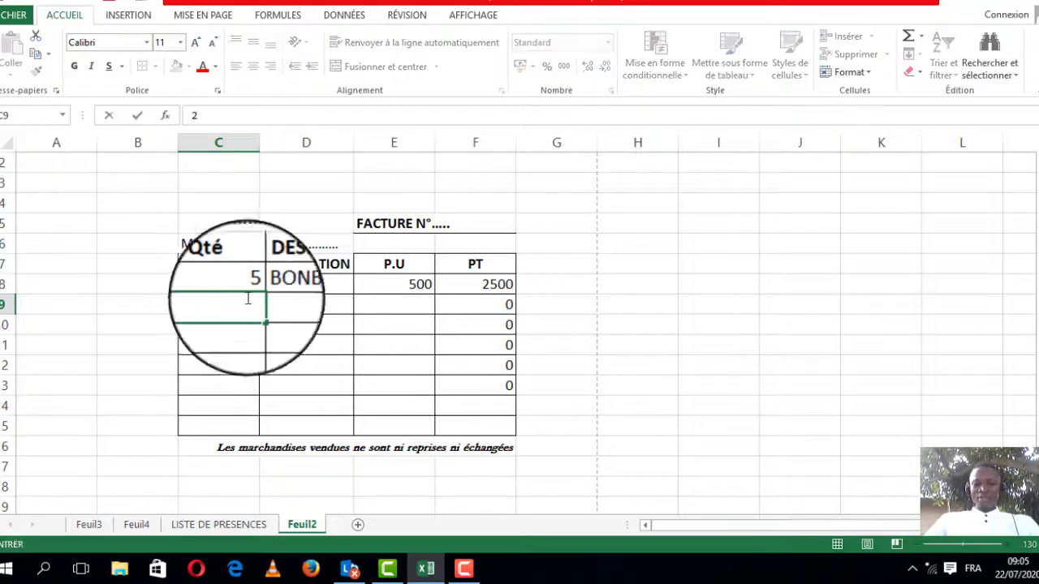
pyautogui.click(302, 303)
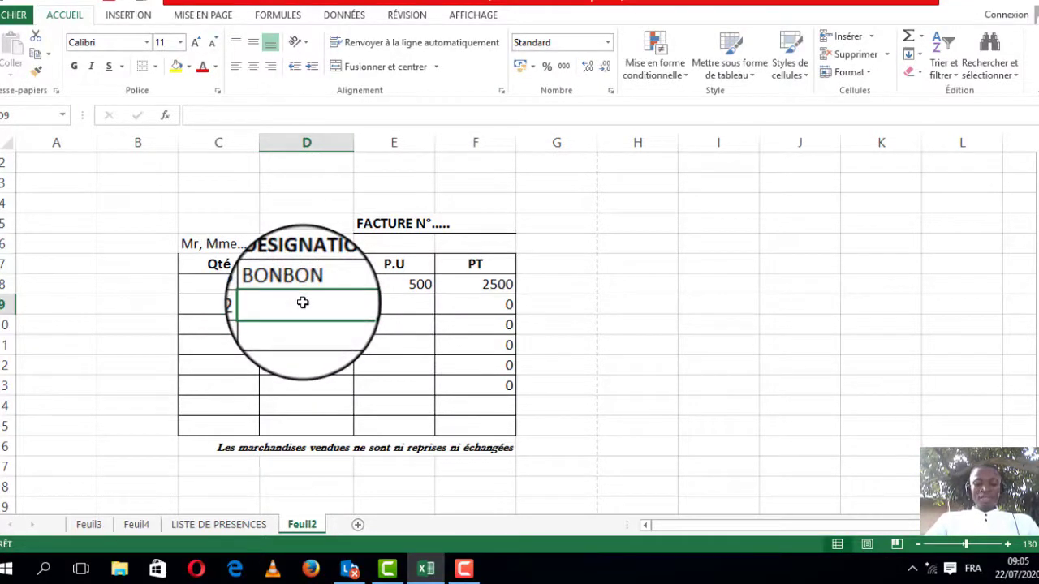
pyautogui.write('BISCUI')
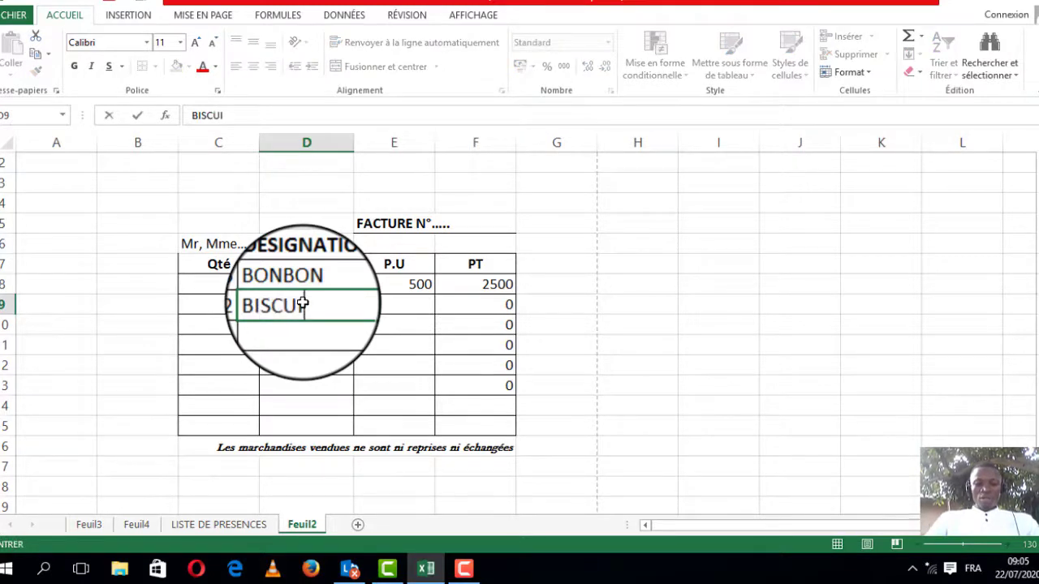
pyautogui.write('TS')
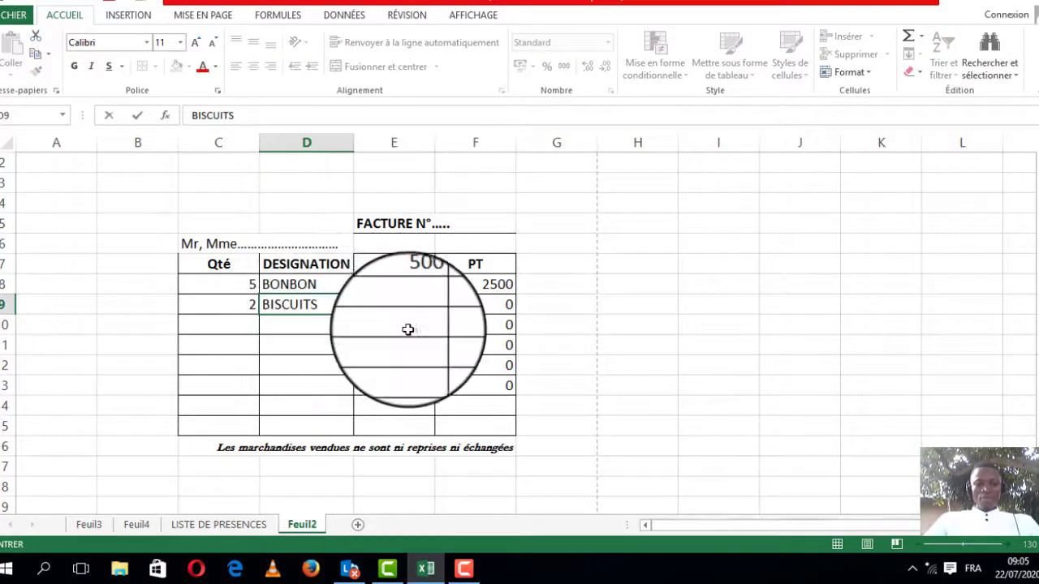
pyautogui.click(376, 297)
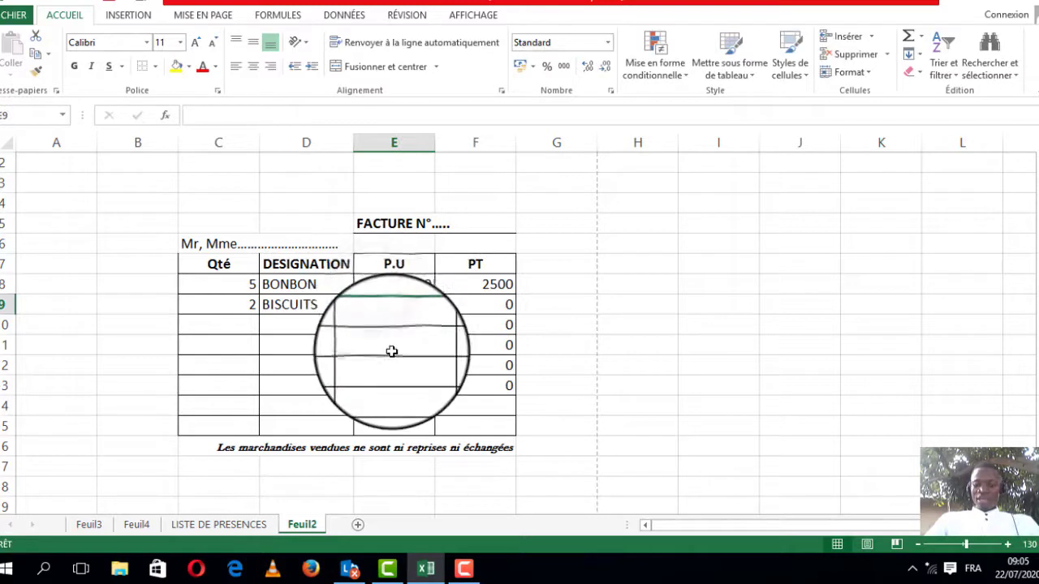
pyautogui.write('100')
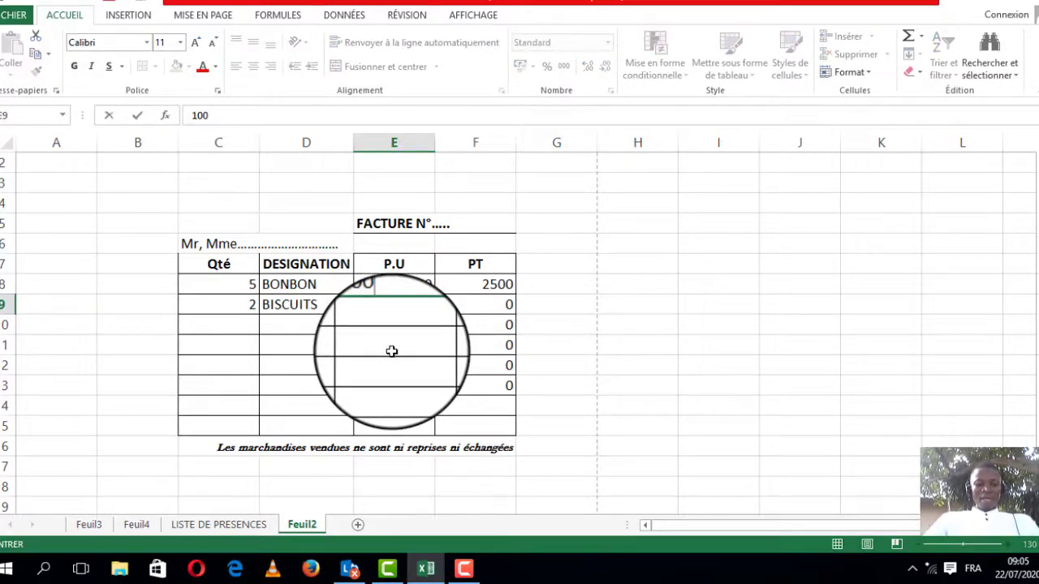
pyautogui.press('Return')
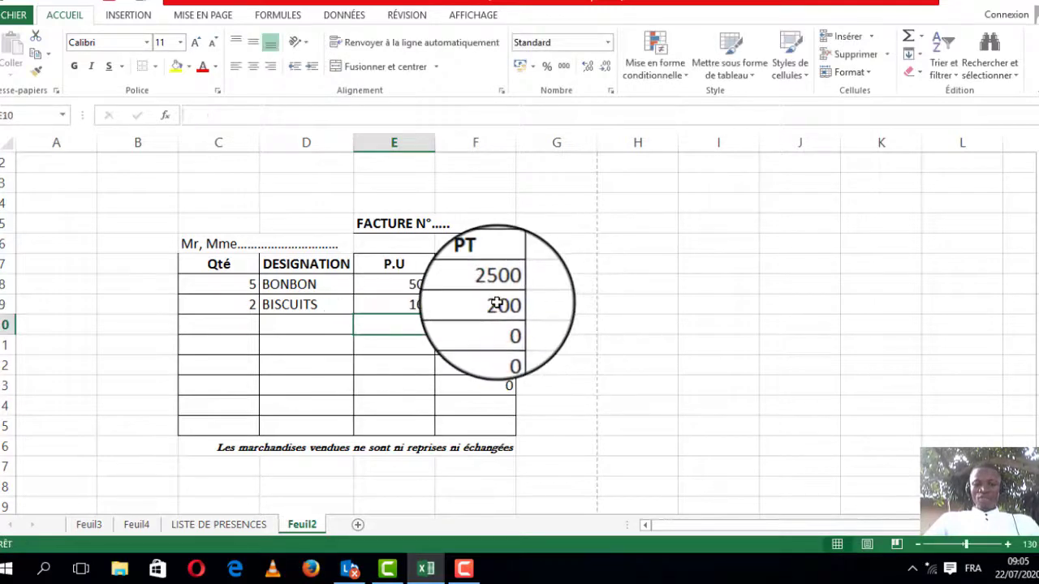
# Step: Fill the third invoice line with quantity 10, designation BICS and unit price 5000
pyautogui.click(495, 303)
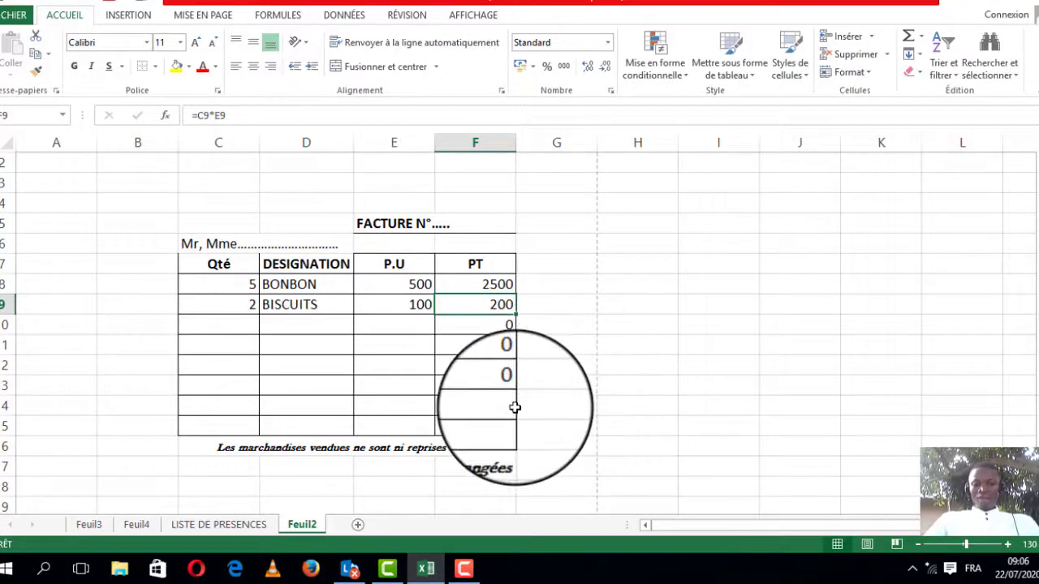
pyautogui.click(238, 329)
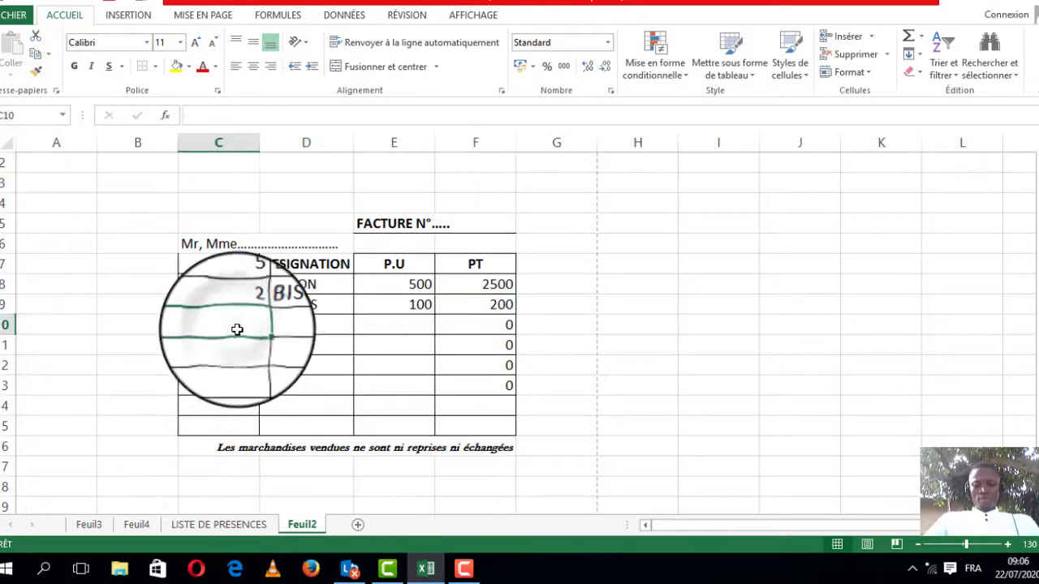
pyautogui.write('10')
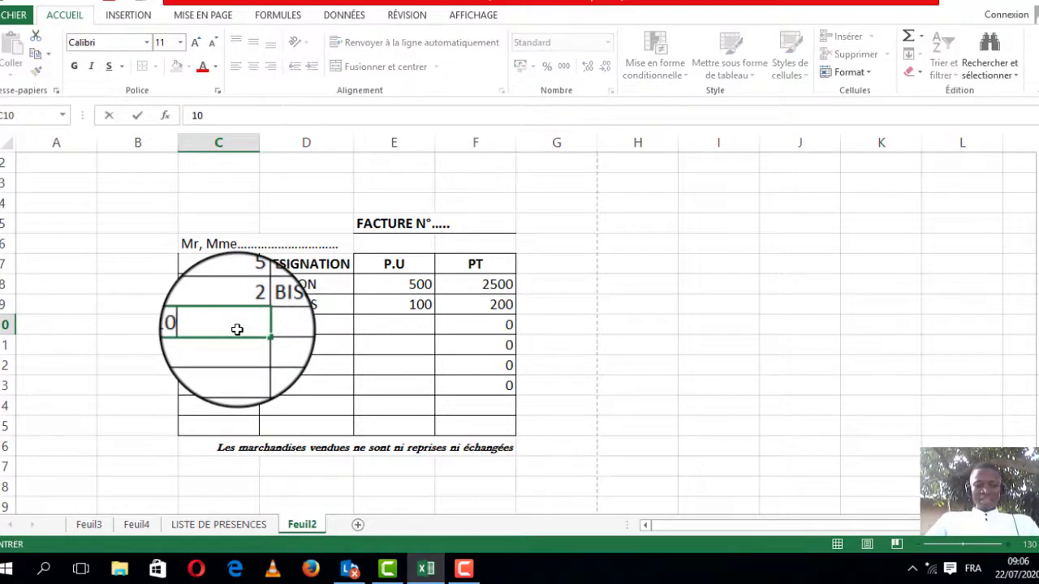
pyautogui.press('Tab')
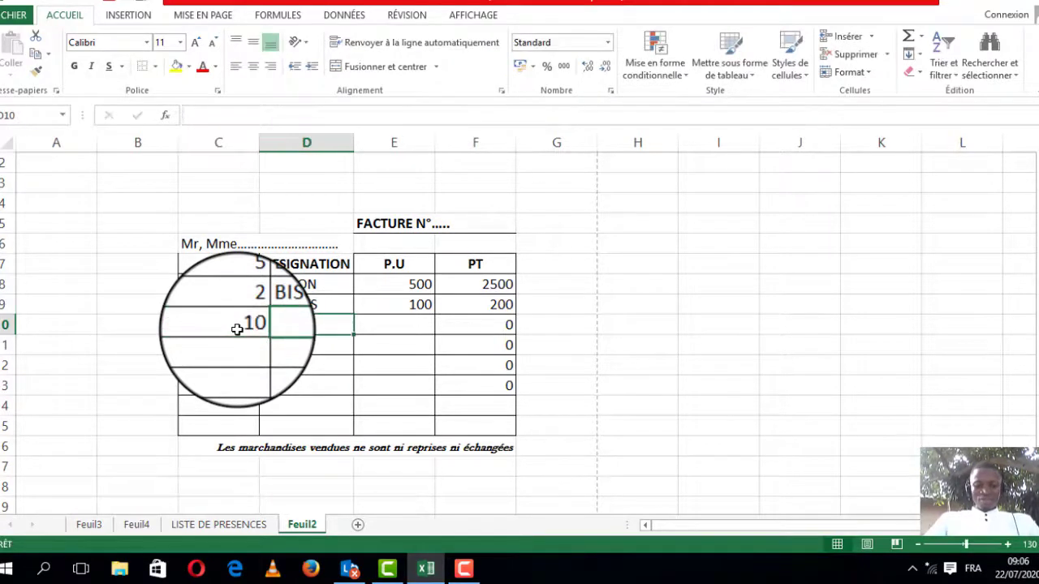
pyautogui.write('BICS')
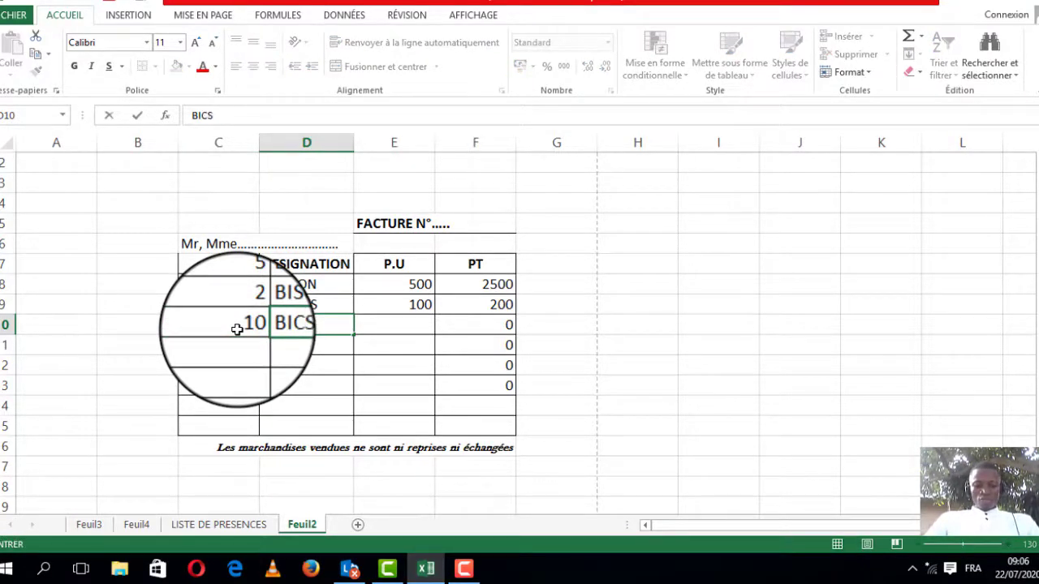
pyautogui.press('Tab')
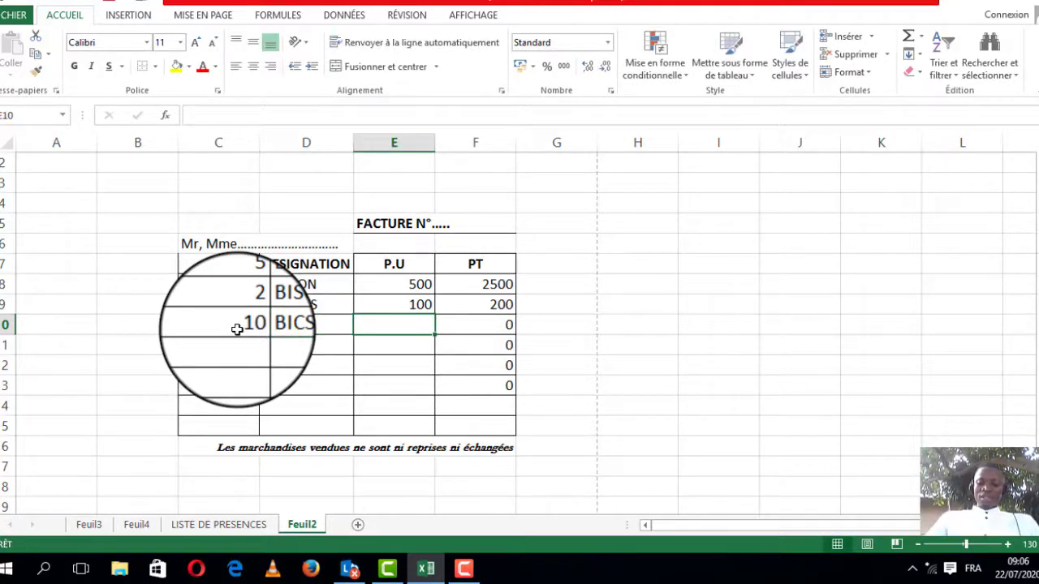
pyautogui.write('5000')
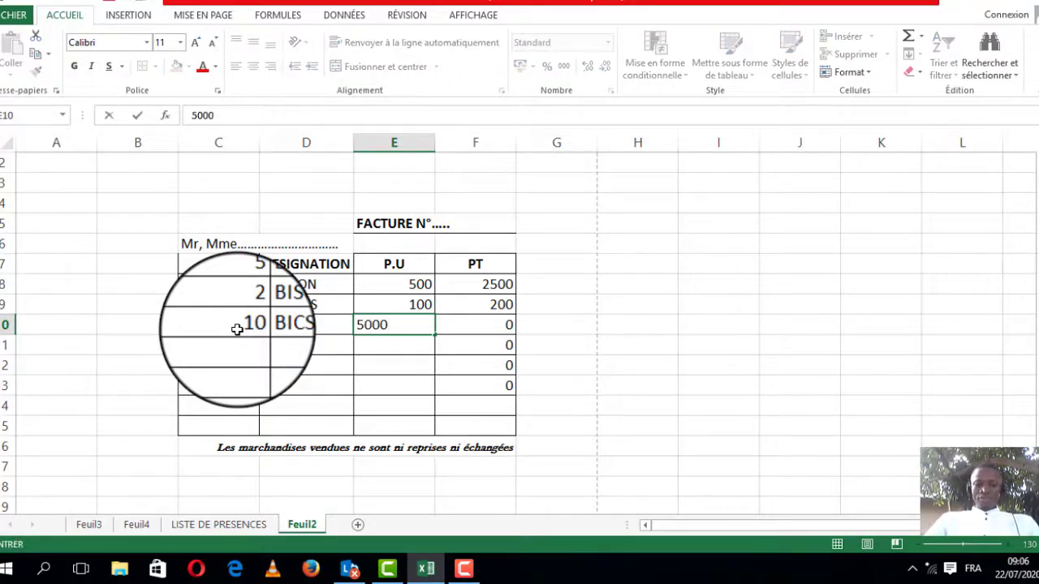
pyautogui.click(236, 337)
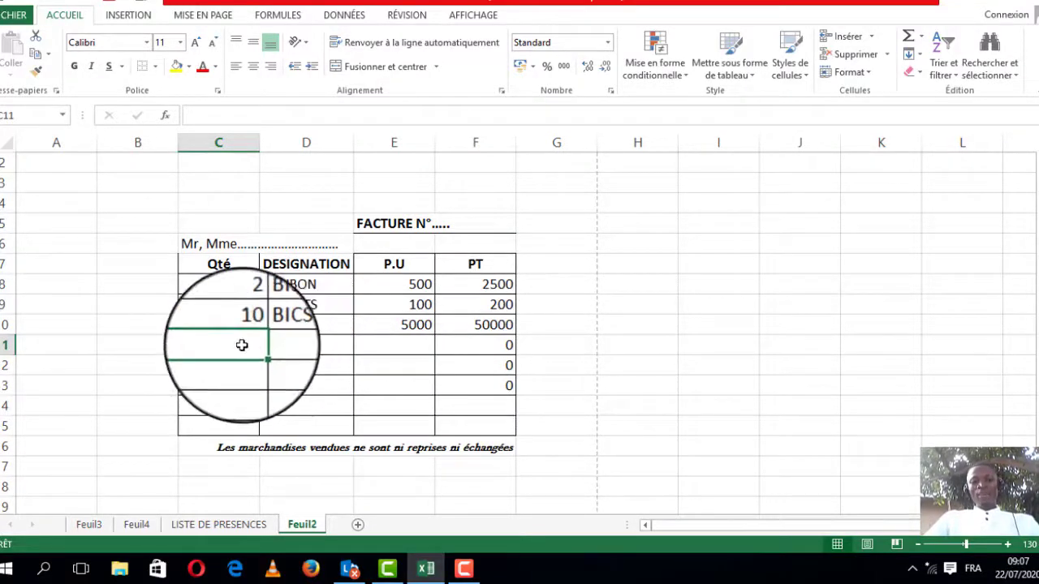
pyautogui.click(306, 344)
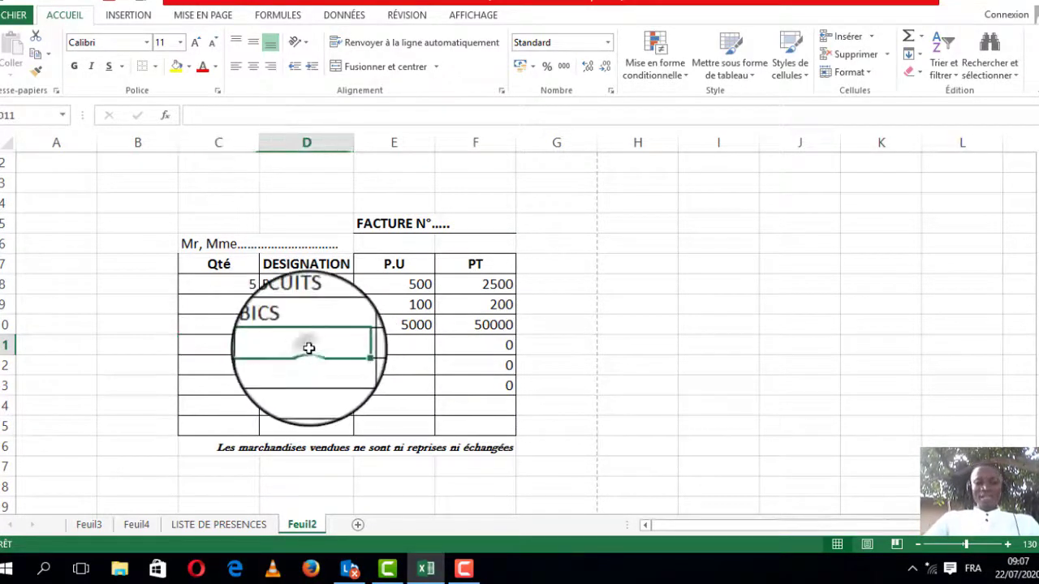
# Step: Fill the fourth invoice line with quantity 15, designation POUDRES and unit price 11000
pyautogui.click(383, 344)
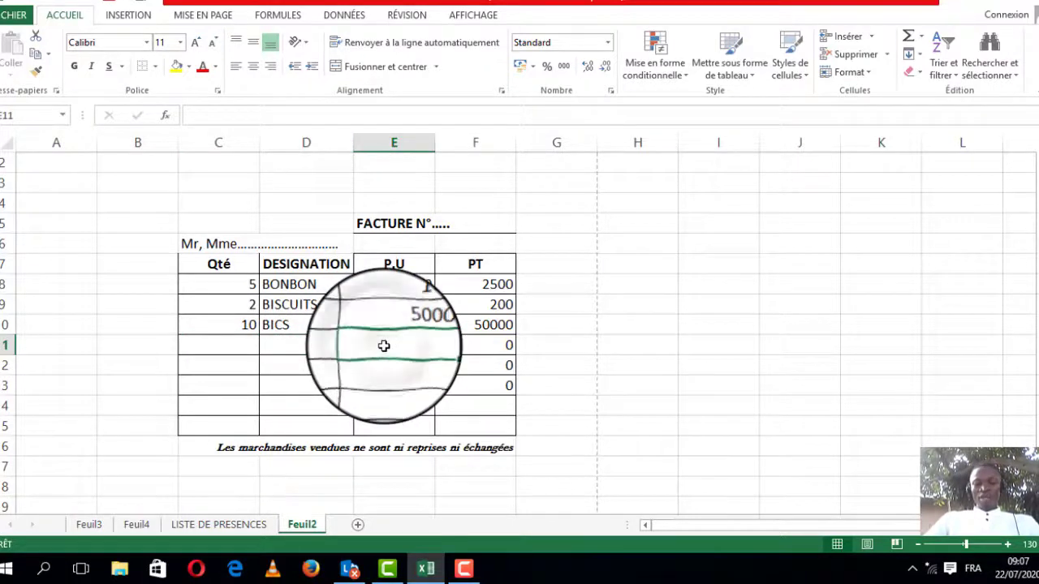
pyautogui.click(237, 343)
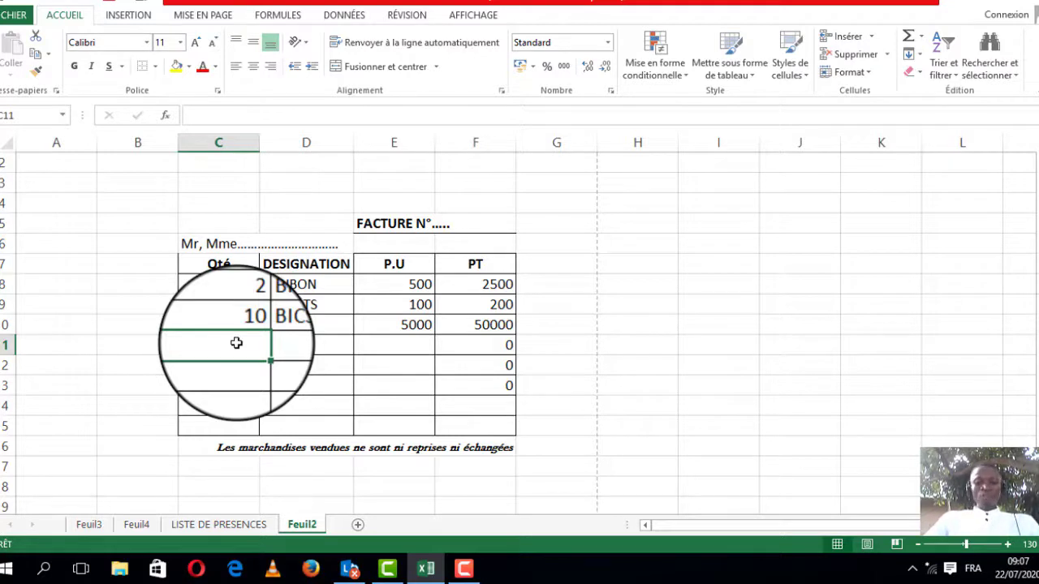
pyautogui.write('1')
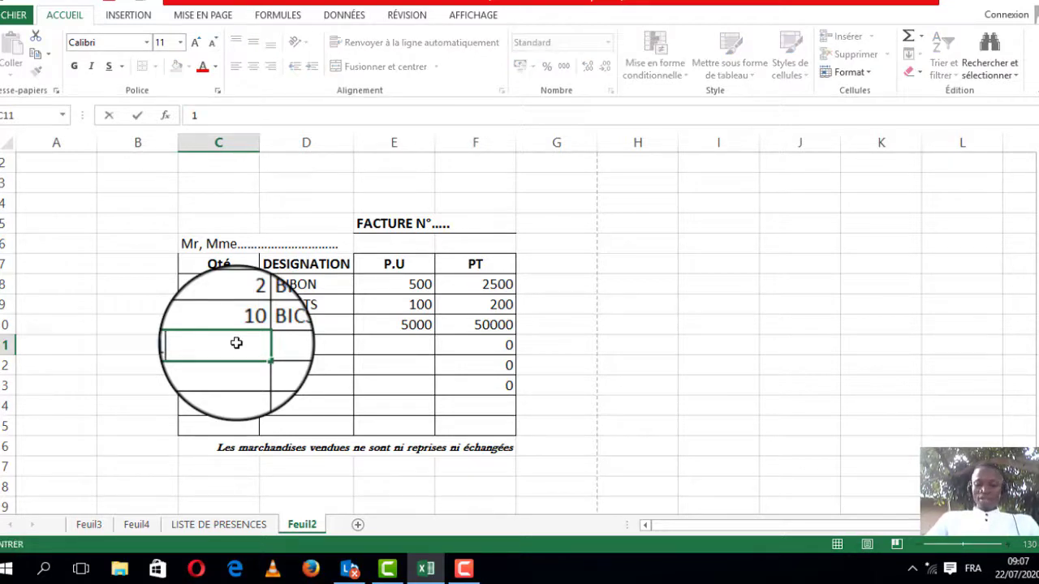
pyautogui.write('5')
pyautogui.press('Tab')
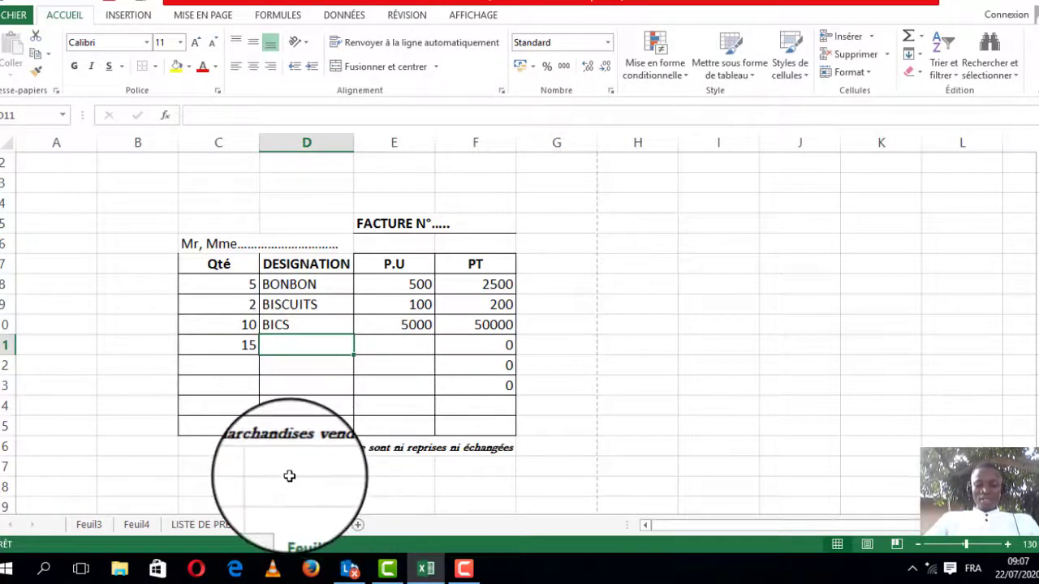
pyautogui.write('P')
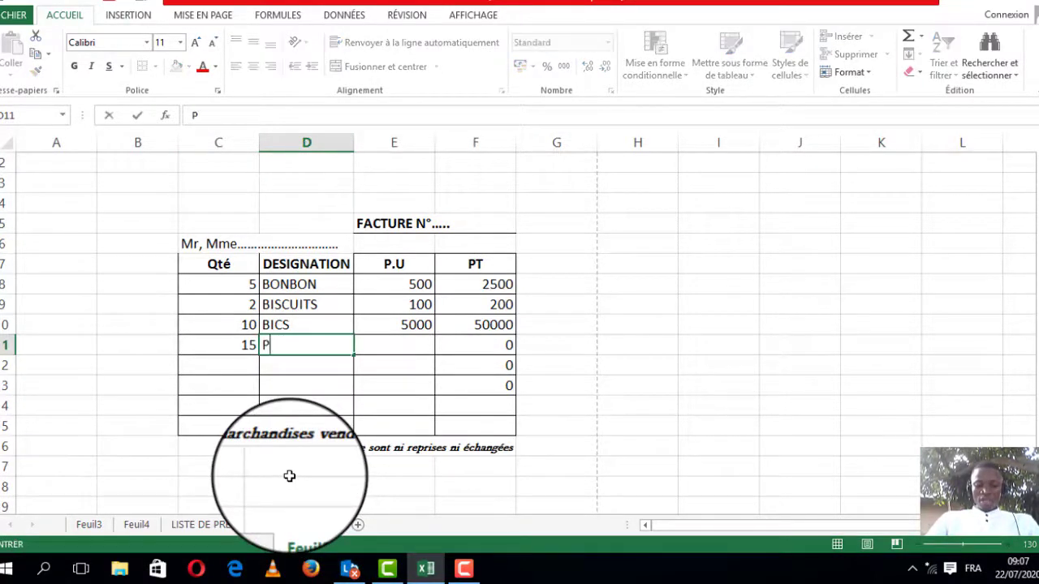
pyautogui.write('OUDRES')
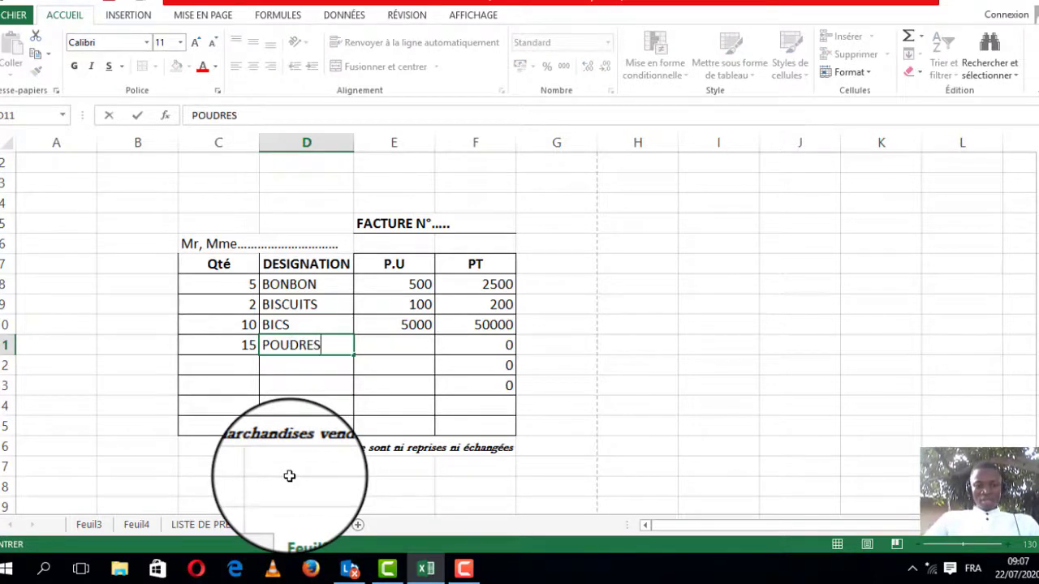
pyautogui.click(407, 349)
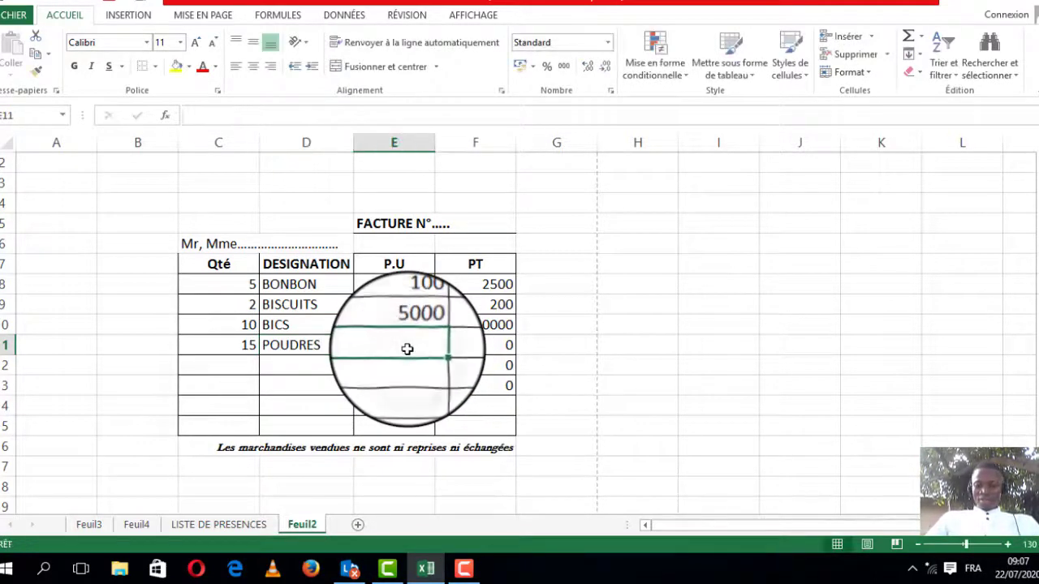
pyautogui.write('11')
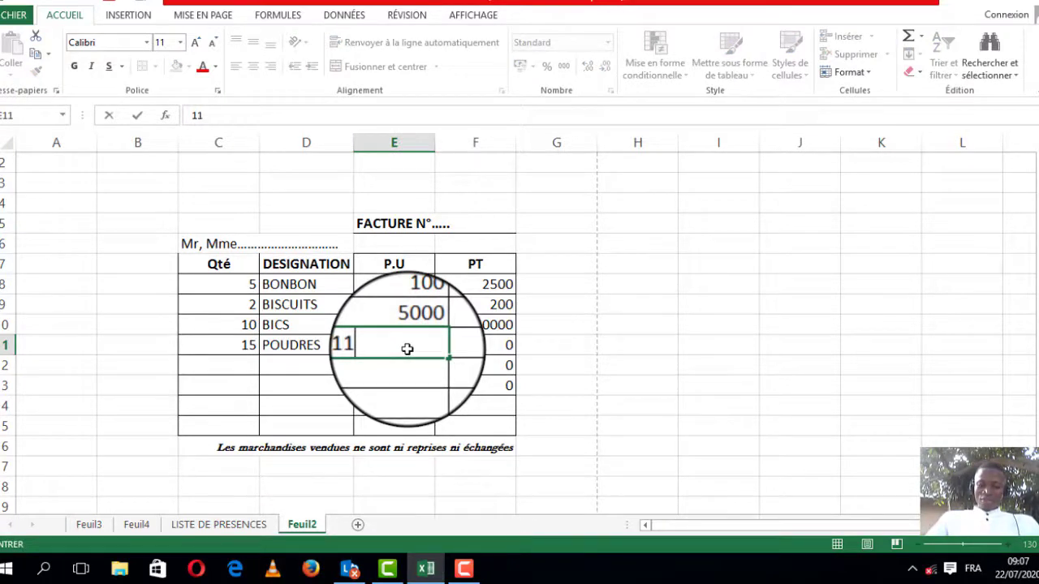
pyautogui.write('000')
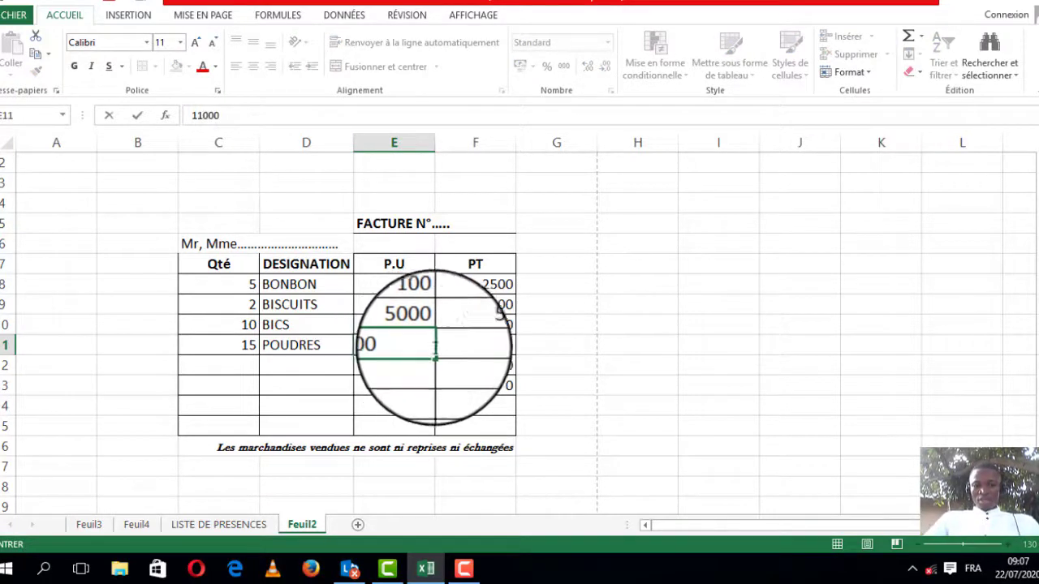
pyautogui.click(449, 345)
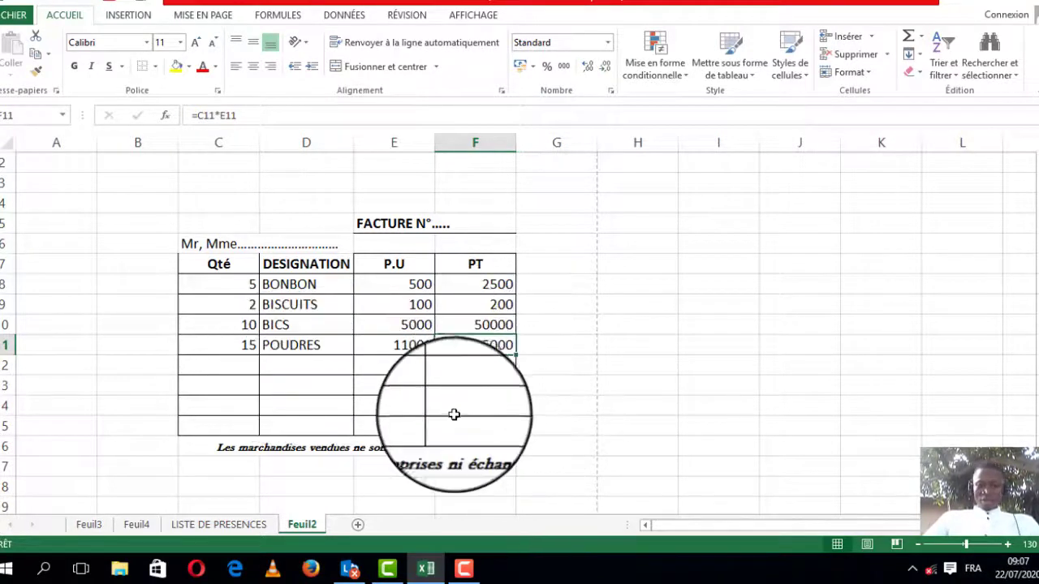
# Step: Merge the Qté to P.U cells of the footer row and label them NET A PAYER
pyautogui.moveTo(252, 423); pyautogui.dragTo(448, 424)
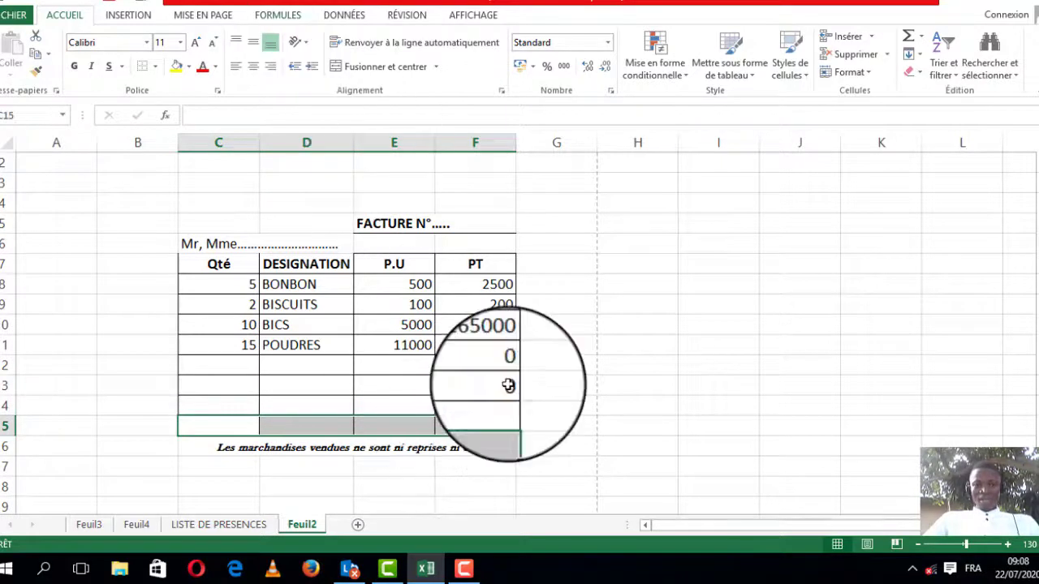
pyautogui.click(427, 424)
pyautogui.moveTo(427, 424); pyautogui.dragTo(234, 424)
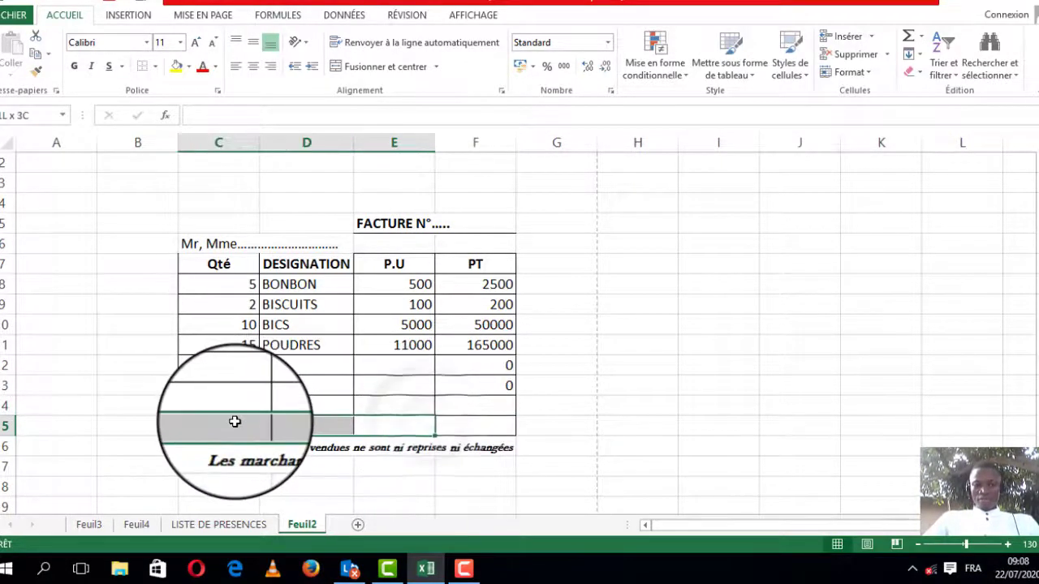
pyautogui.click(426, 68)
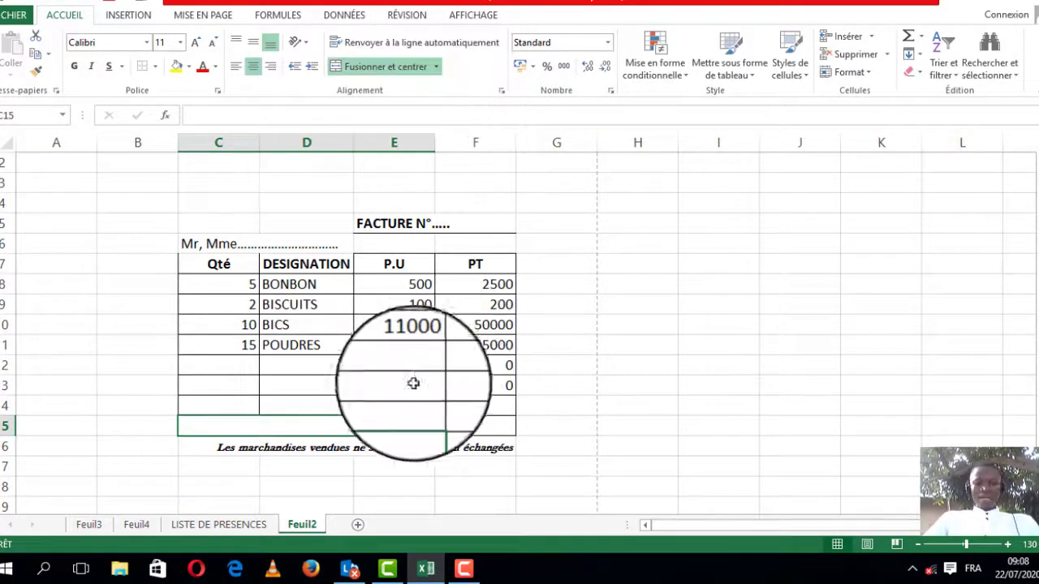
pyautogui.write('negt')
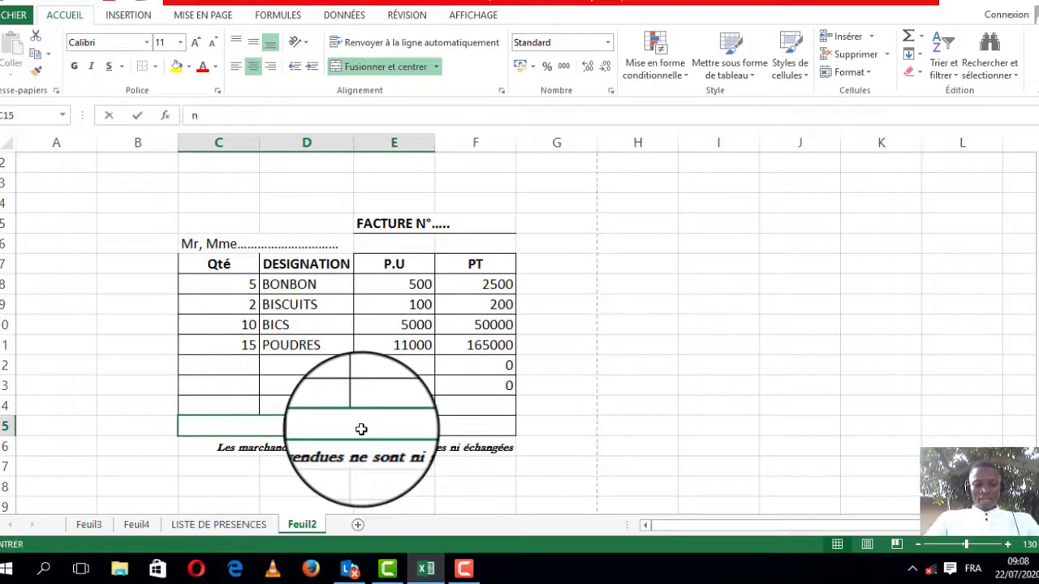
pyautogui.press('BackSpace')
pyautogui.press('BackSpace')
pyautogui.press('BackSpace')
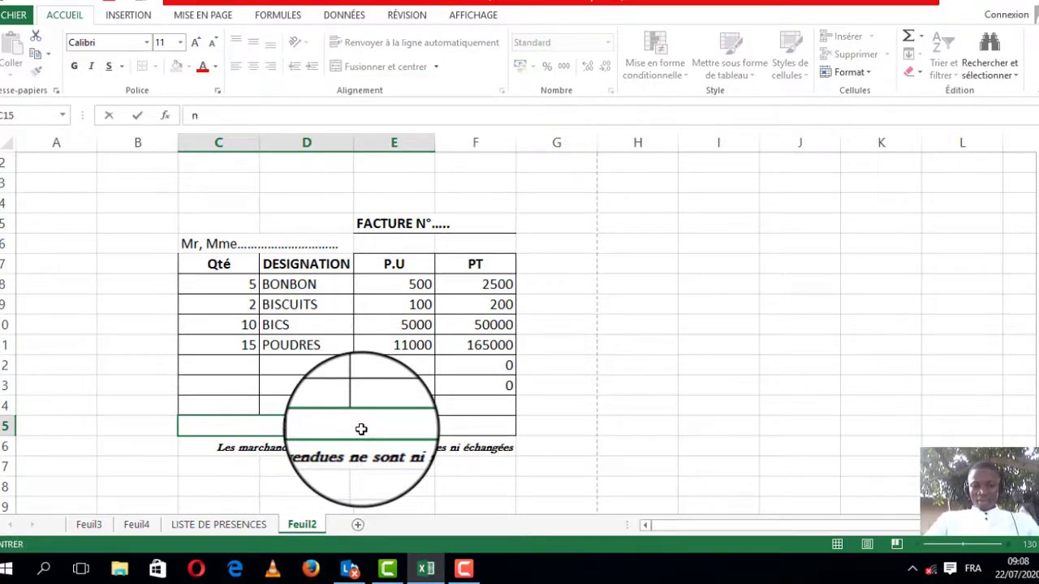
pyautogui.write('NET')
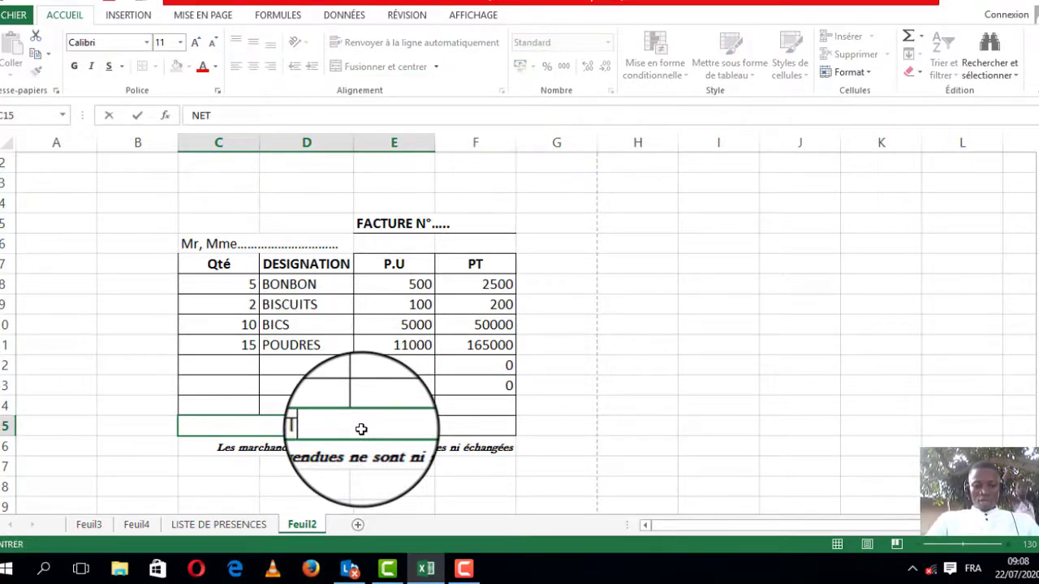
pyautogui.write(' A PAYER')
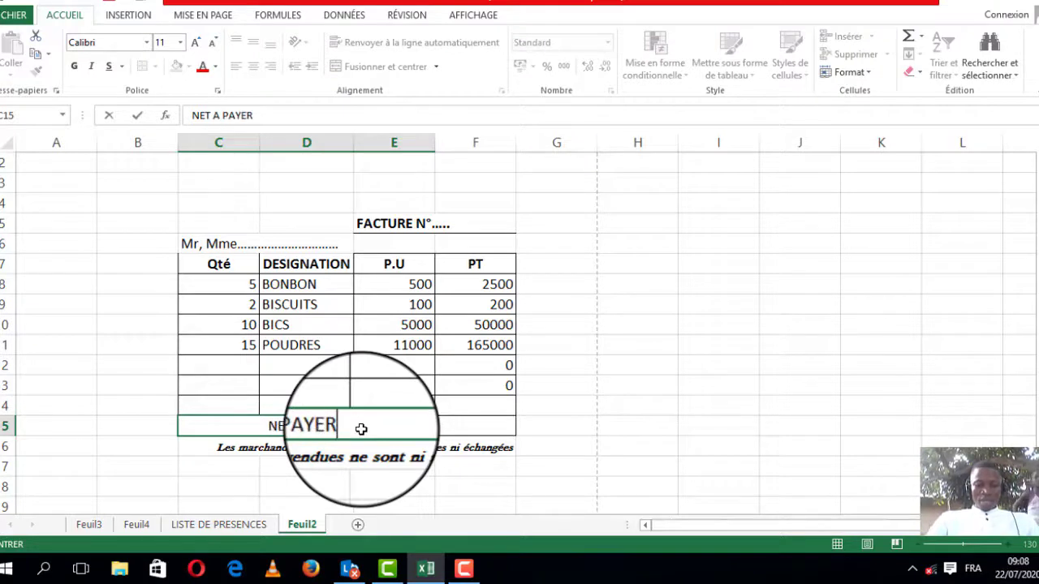
pyautogui.click(490, 431)
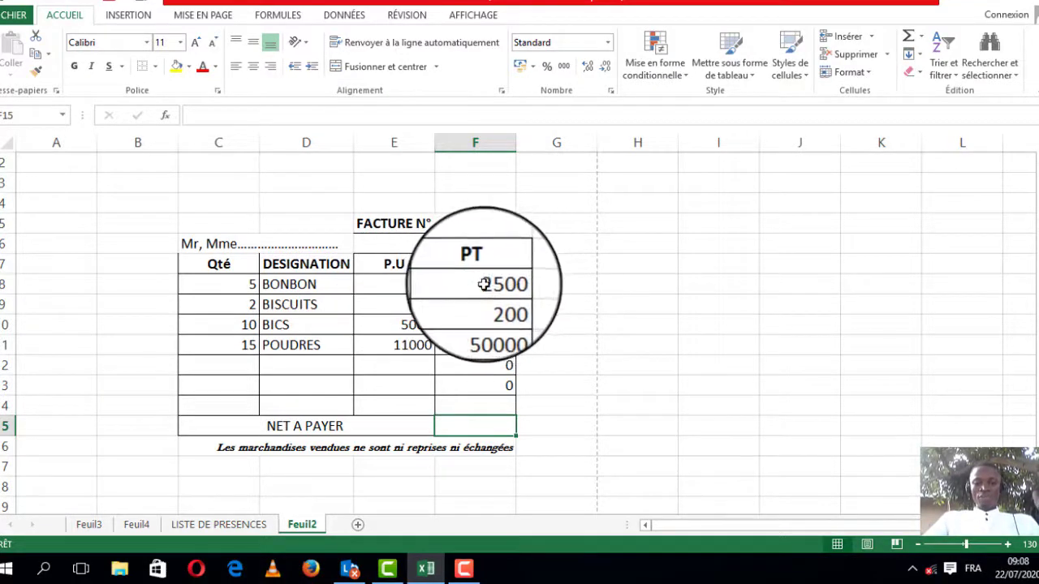
# Step: Enter =SOMME(F8:F11) in the PT cell beside NET A PAYER to total the line amounts
pyautogui.click(220, 280)
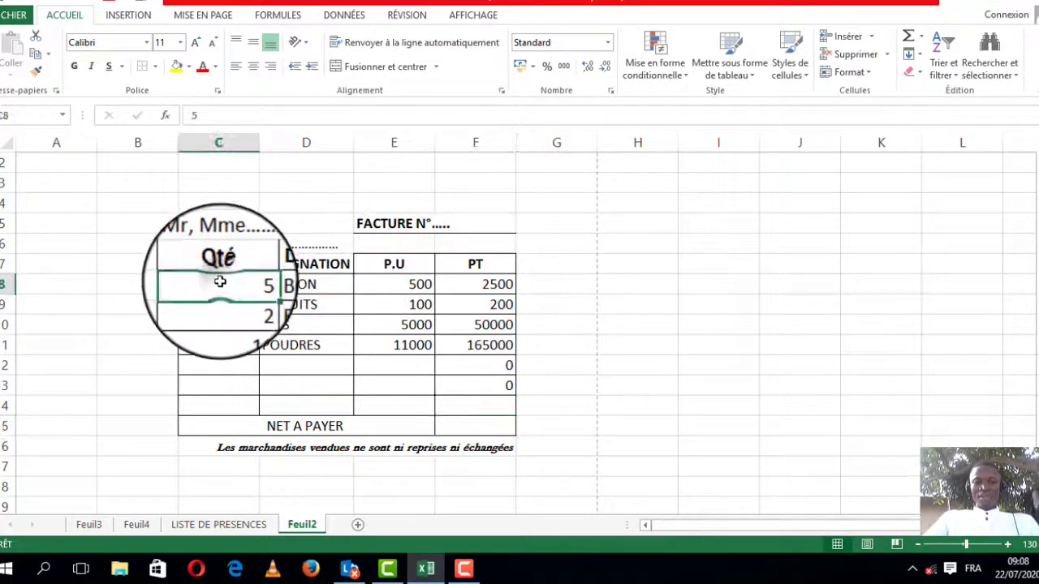
pyautogui.click(394, 284)
pyautogui.click(470, 289)
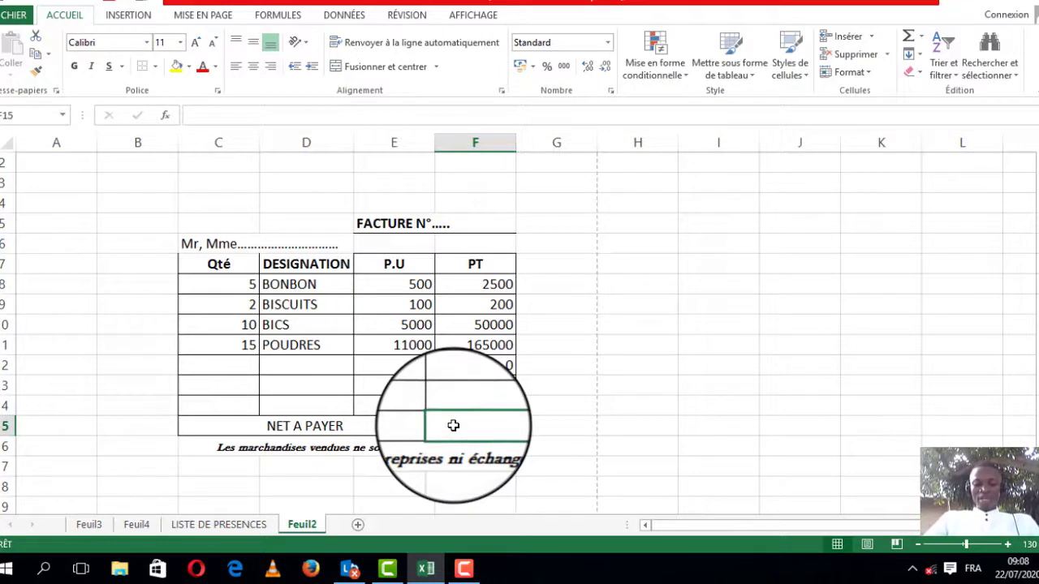
pyautogui.write('=')
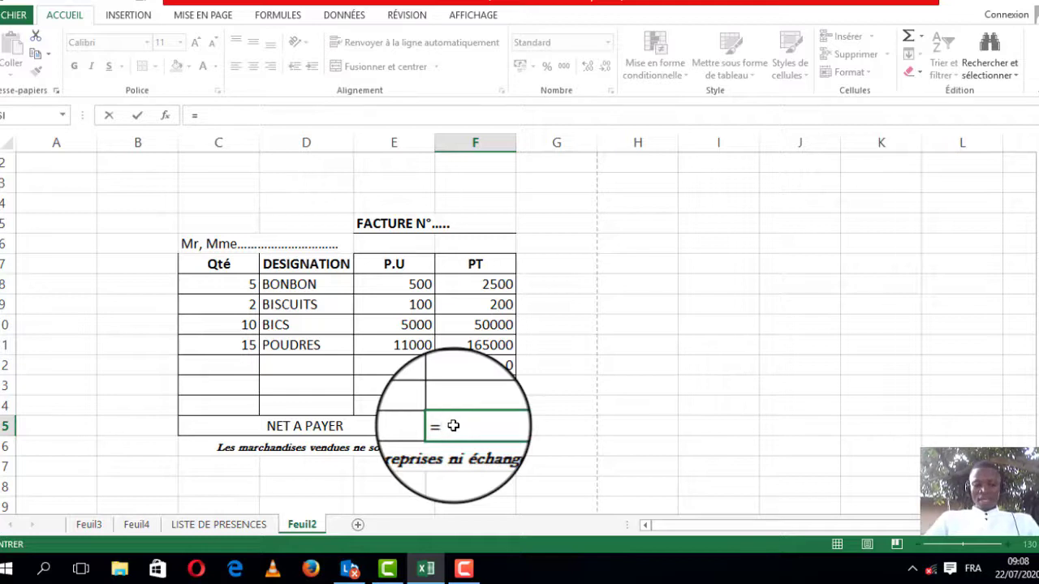
pyautogui.write('SOMME')
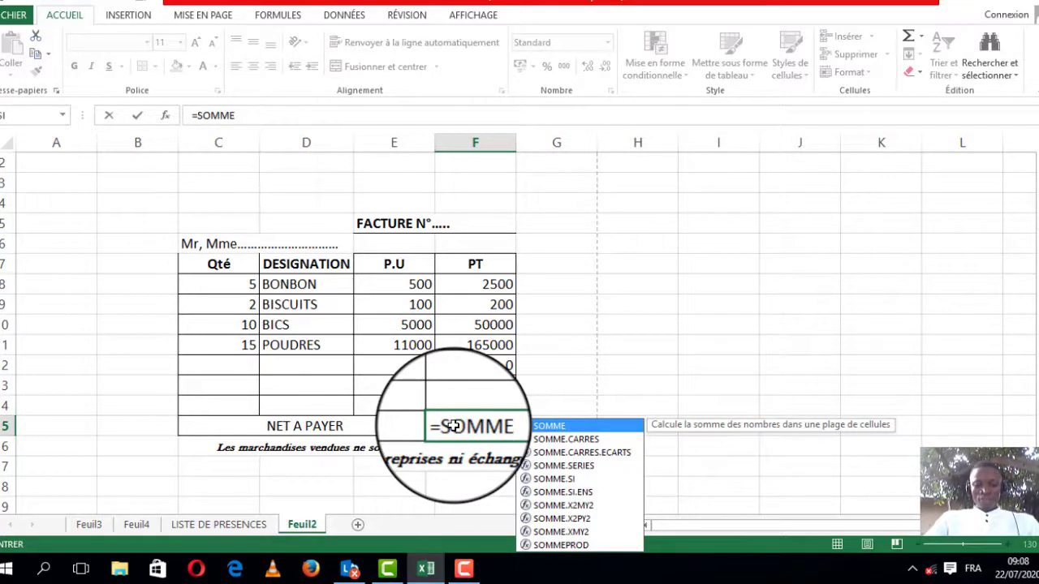
pyautogui.write('(')
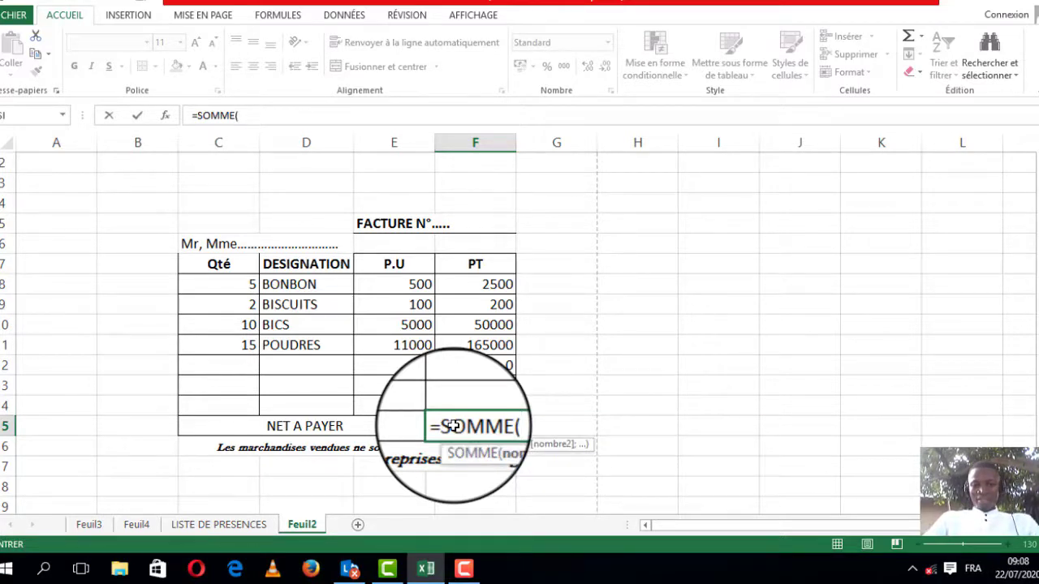
pyautogui.click(491, 282)
pyautogui.moveTo(491, 283); pyautogui.dragTo(487, 343)
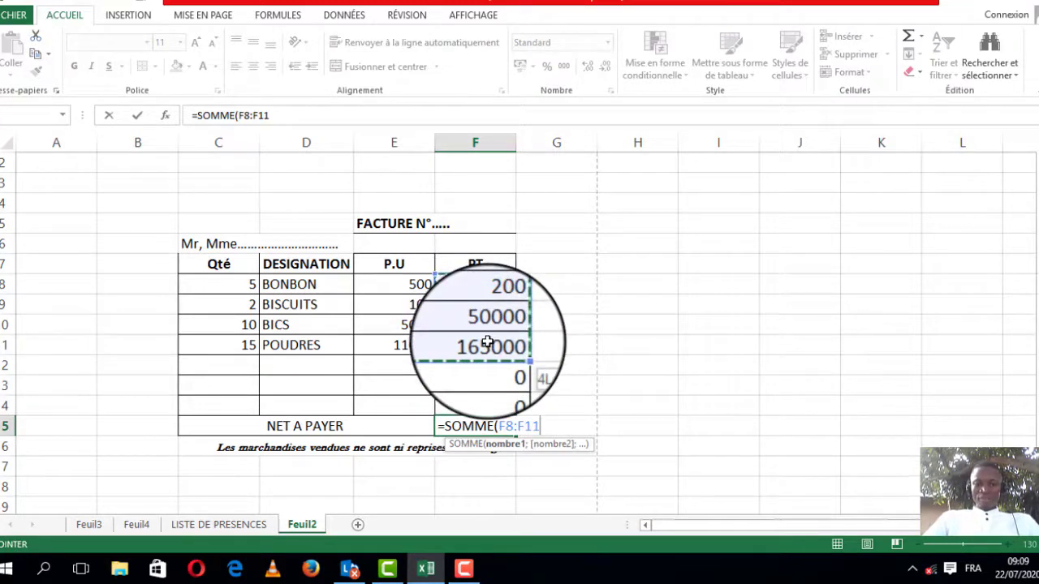
pyautogui.moveTo(487, 342)
pyautogui.mouseDown()
pyautogui.moveTo(489, 387)
pyautogui.moveTo(502, 350)
pyautogui.mouseUp()
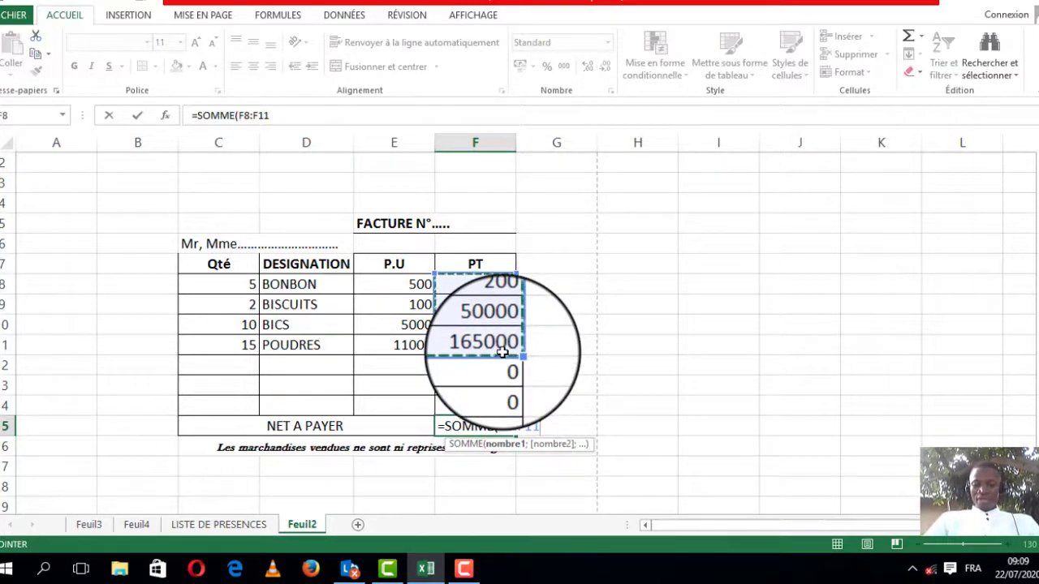
pyautogui.moveTo(502, 350); pyautogui.dragTo(503, 351)
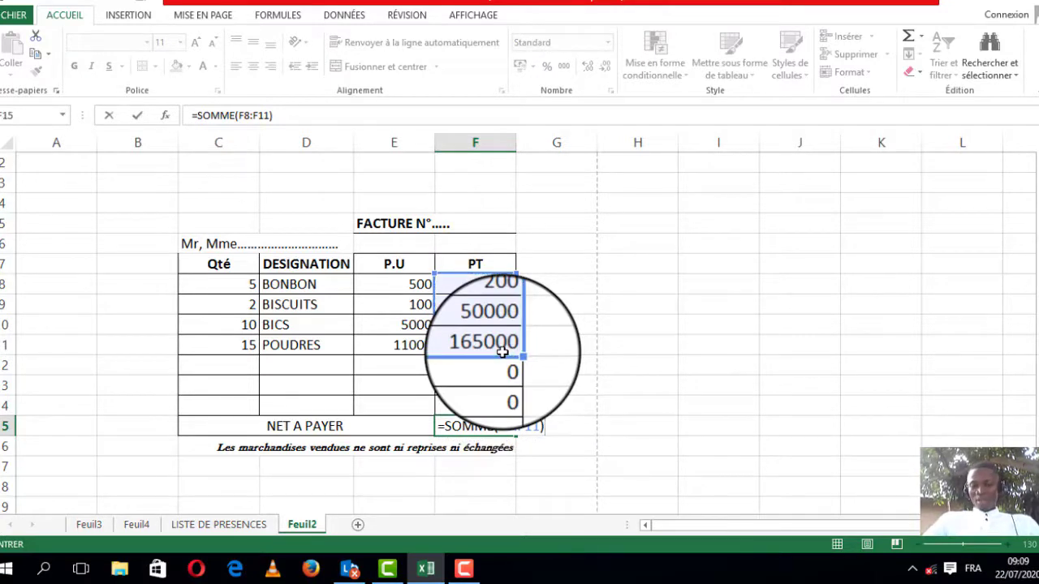
pyautogui.press('Return')
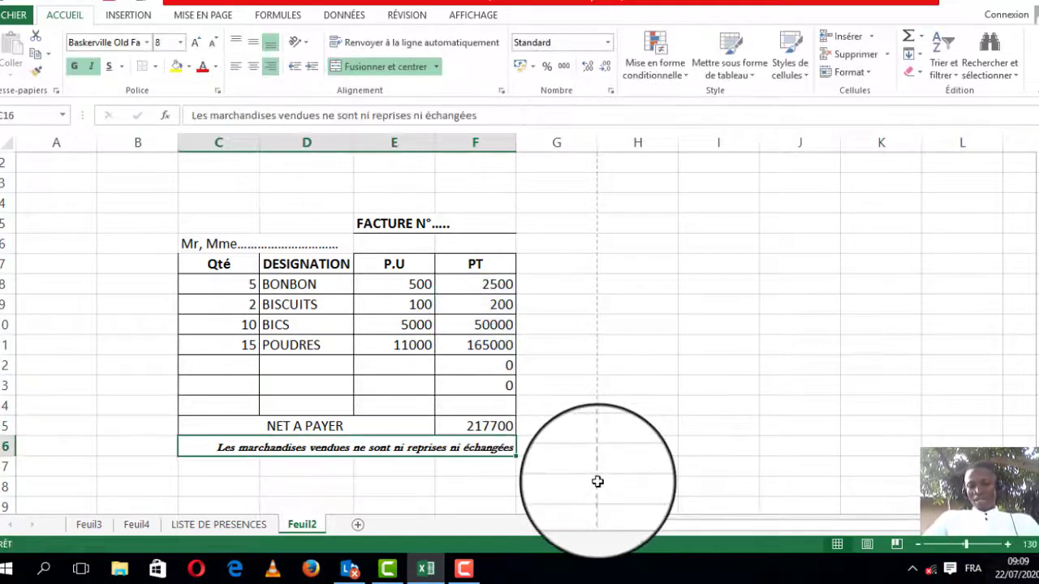
# Step: Review the PT formulas of each item line and the NET A PAYER total formula
pyautogui.click(441, 423)
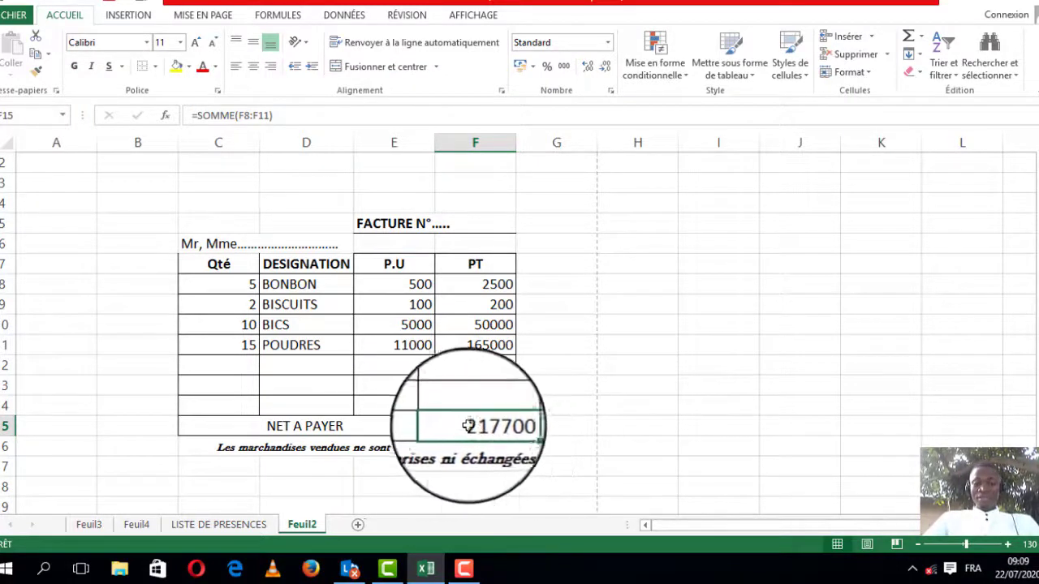
pyautogui.click(485, 293)
pyautogui.click(482, 301)
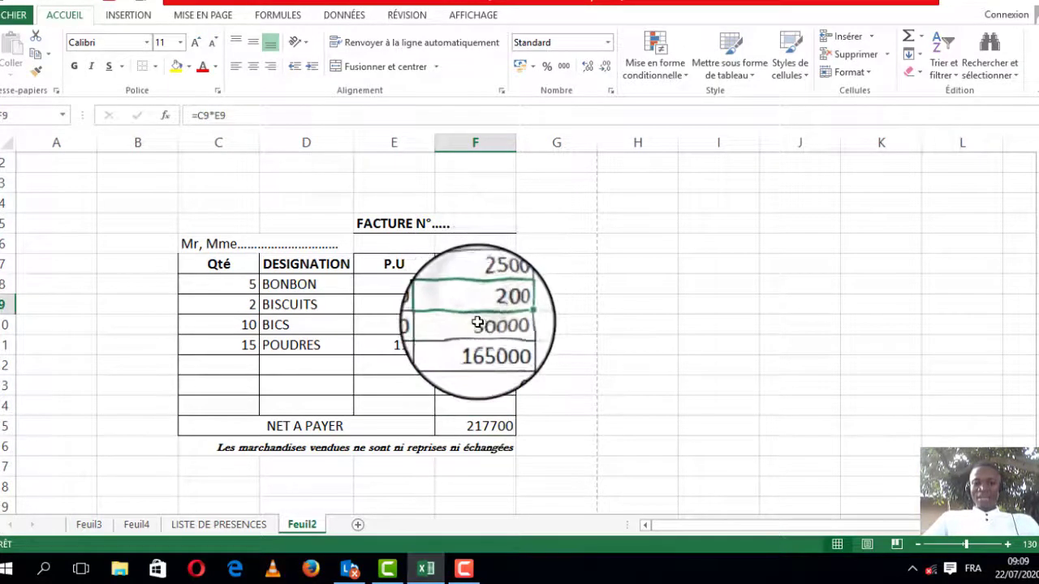
pyautogui.click(477, 324)
pyautogui.click(470, 344)
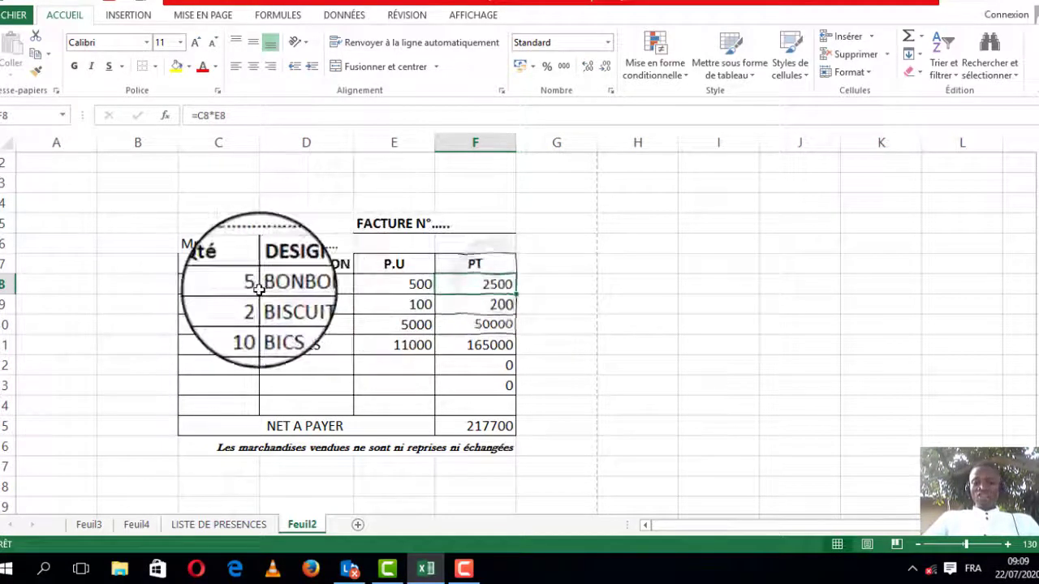
pyautogui.click(320, 283)
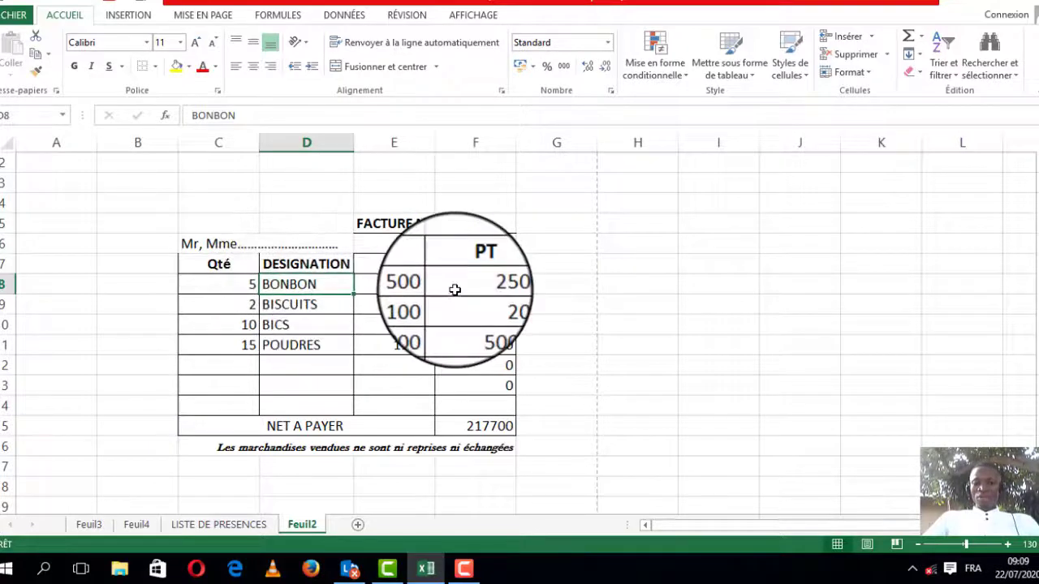
pyautogui.click(485, 284)
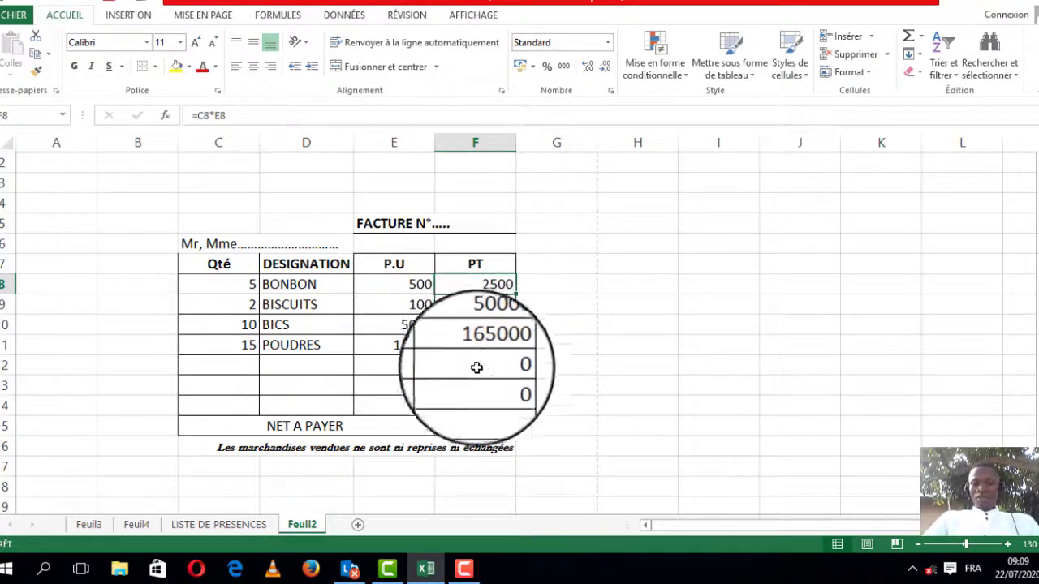
pyautogui.click(467, 426)
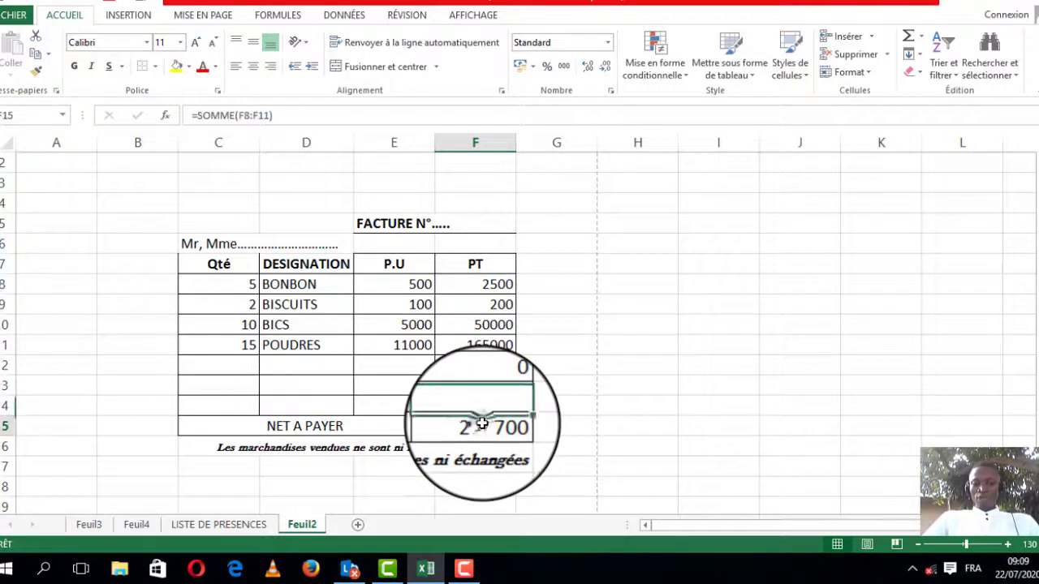
pyautogui.click(349, 426)
pyautogui.click(440, 426)
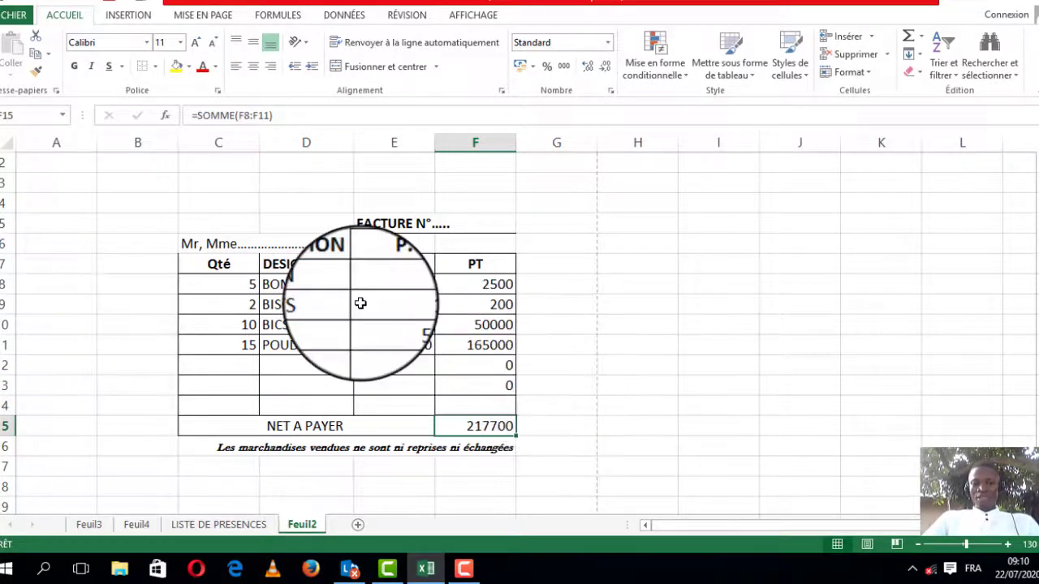
# Step: Make the "Mr, Mme…" customer line bold
pyautogui.click(260, 244)
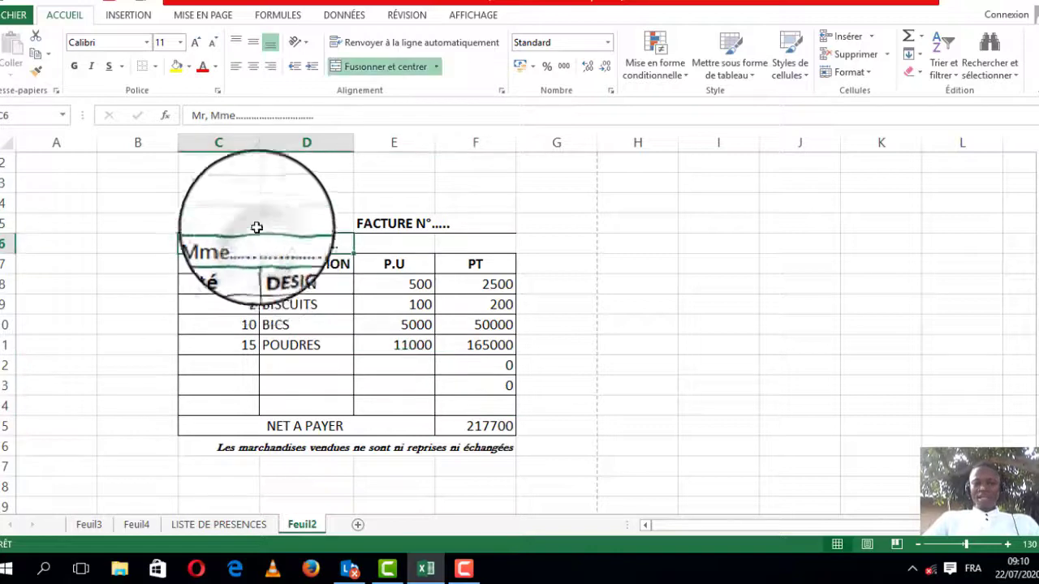
pyautogui.click(75, 68)
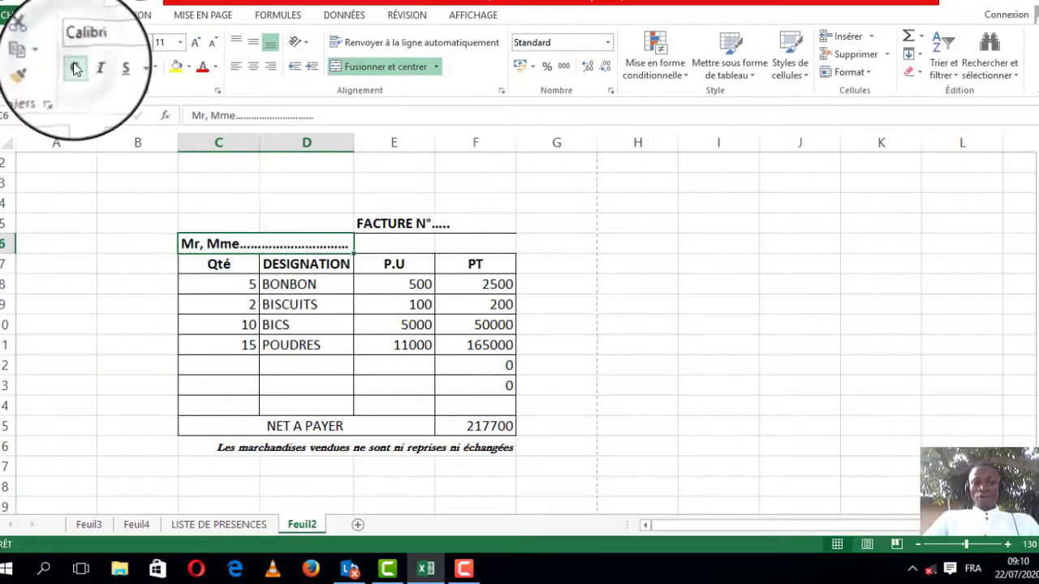
pyautogui.click(466, 388)
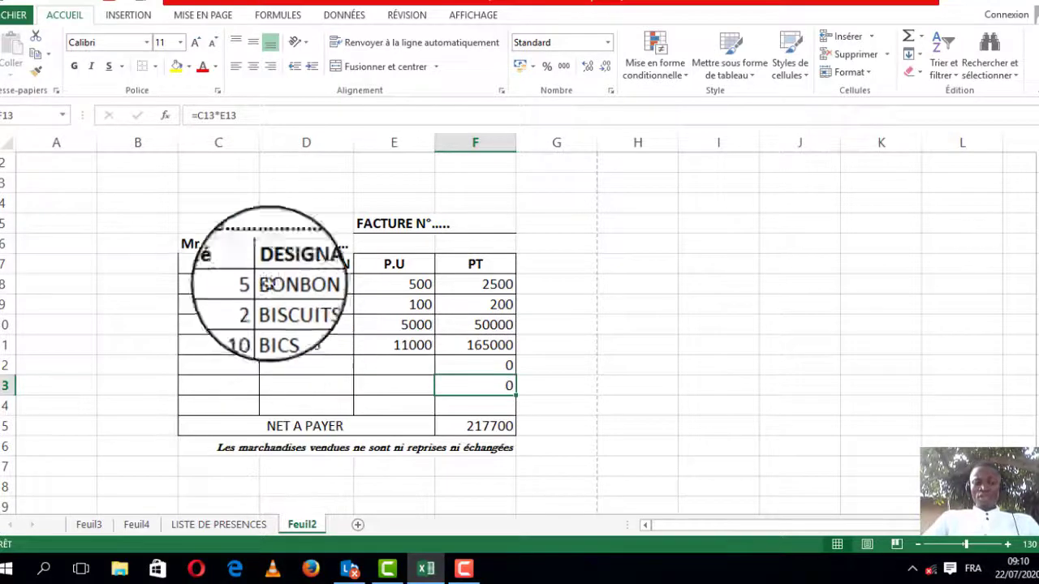
pyautogui.click(480, 342)
pyautogui.click(543, 449)
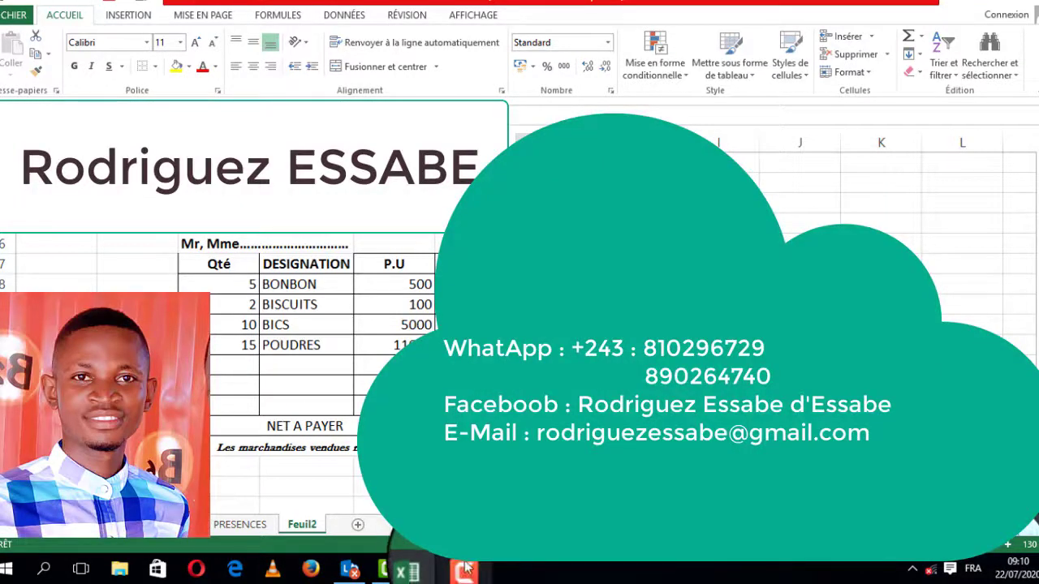
pyautogui.click(467, 569)
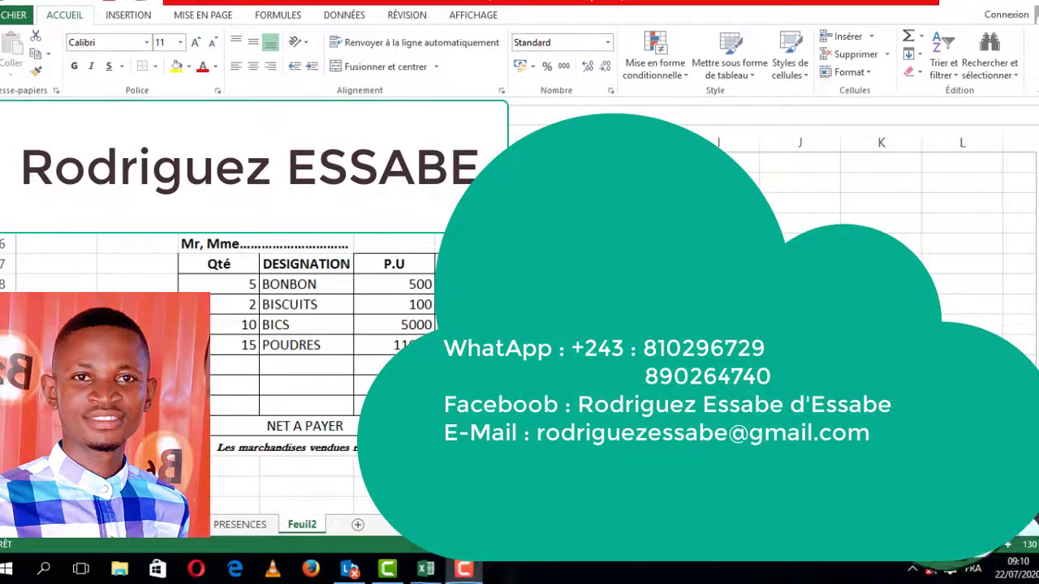